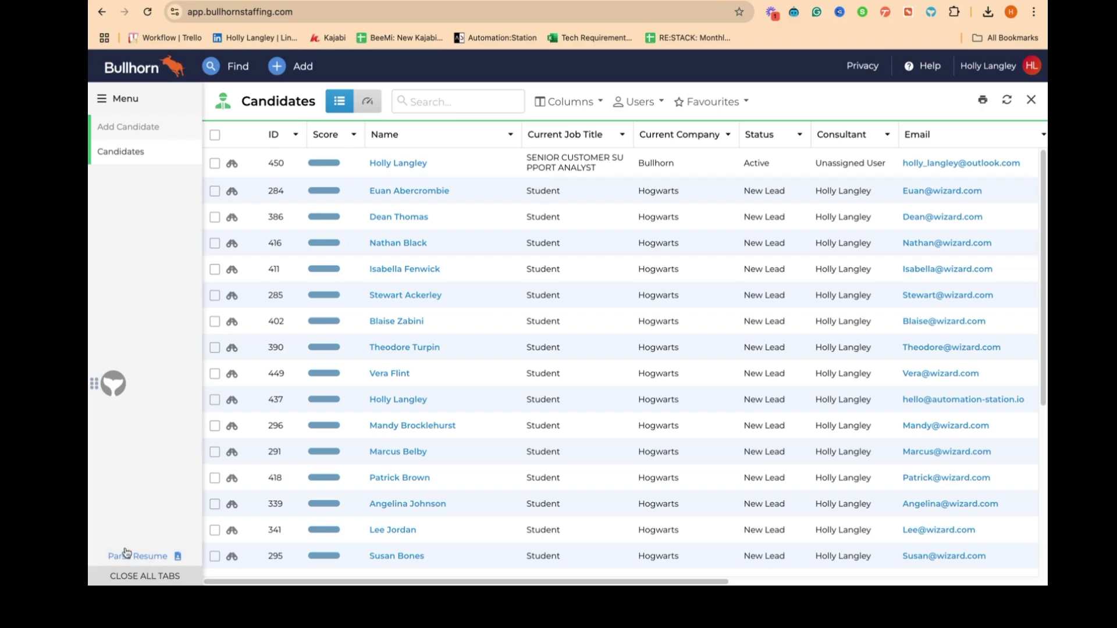
- Open the Parse Resume file picker and locate Test CV.docx in Downloads
click(131, 557)
- Parse Test CV.docx into the Add Candidate form and review the prefilled name, contact and address fields
click(328, 151)
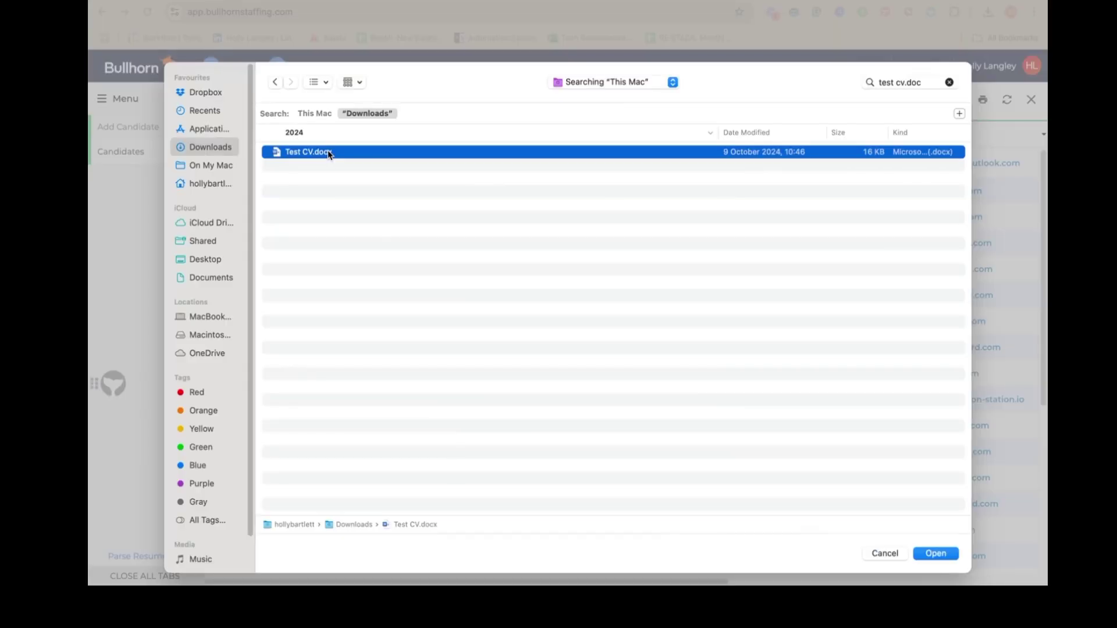
double_click(329, 152)
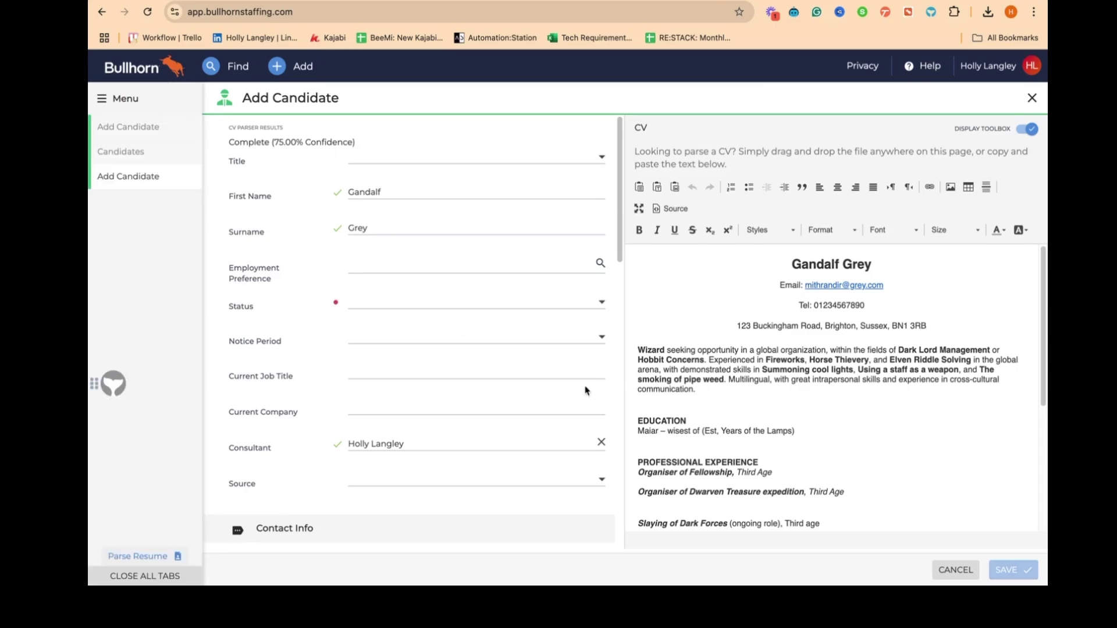
scroll(536, 374, down, 1)
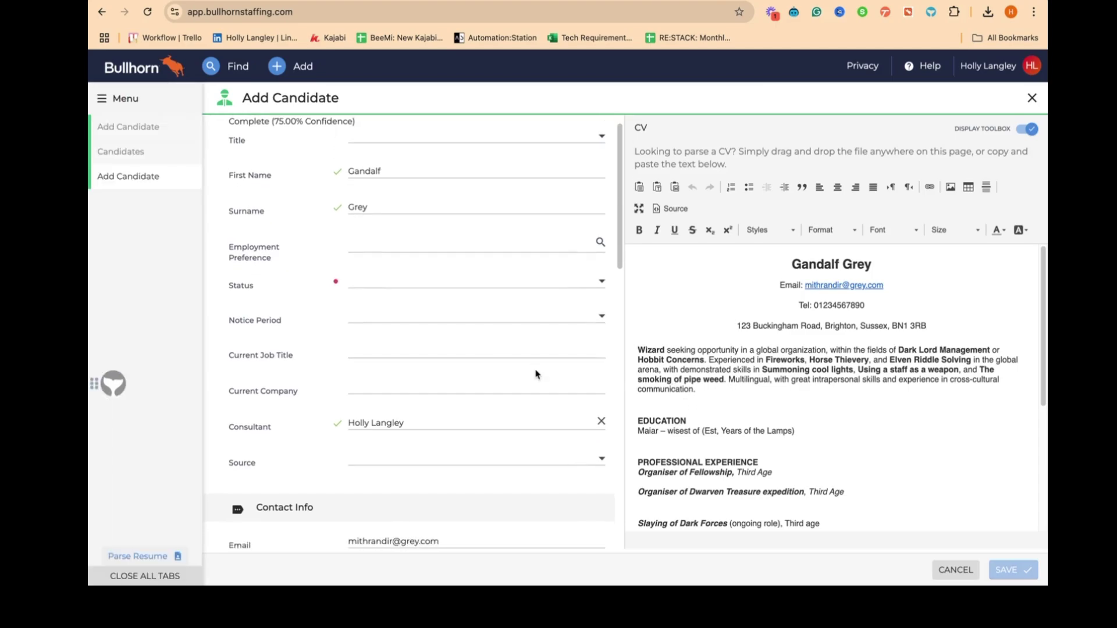
scroll(536, 374, down, 10)
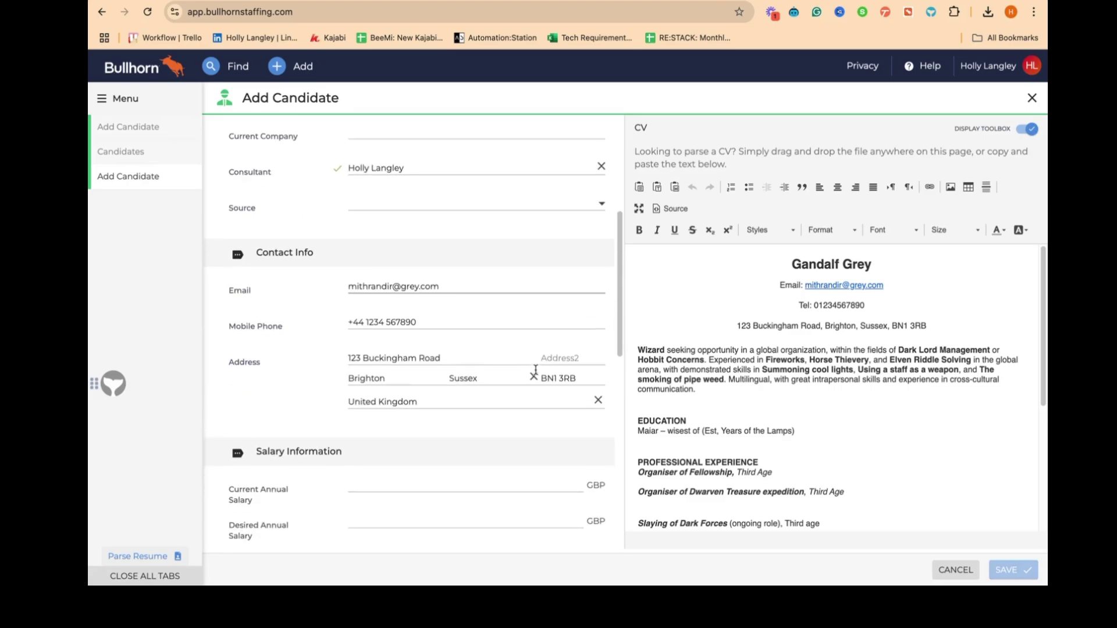
scroll(536, 374, down, 3)
scroll(535, 374, up, 4)
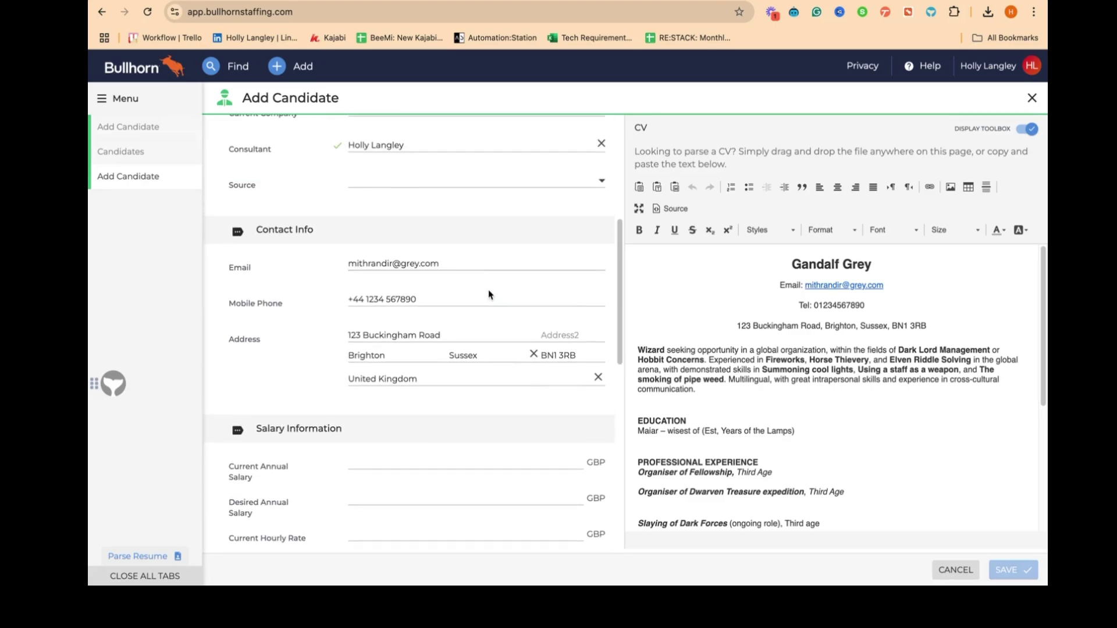
scroll(471, 396, down, 8)
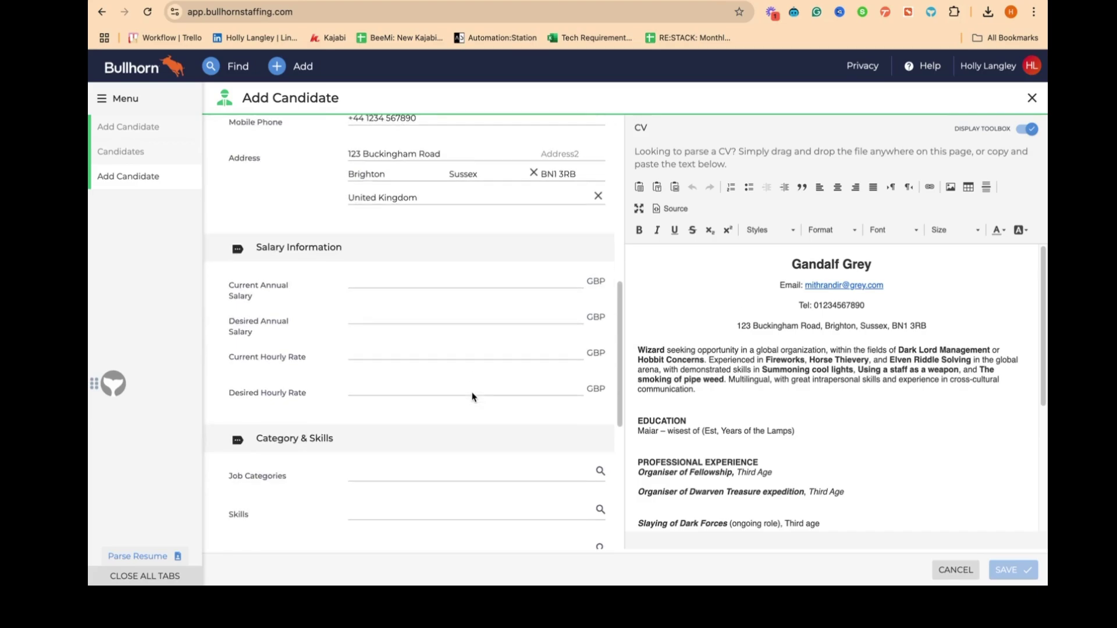
scroll(472, 397, down, 5)
scroll(472, 396, up, 6)
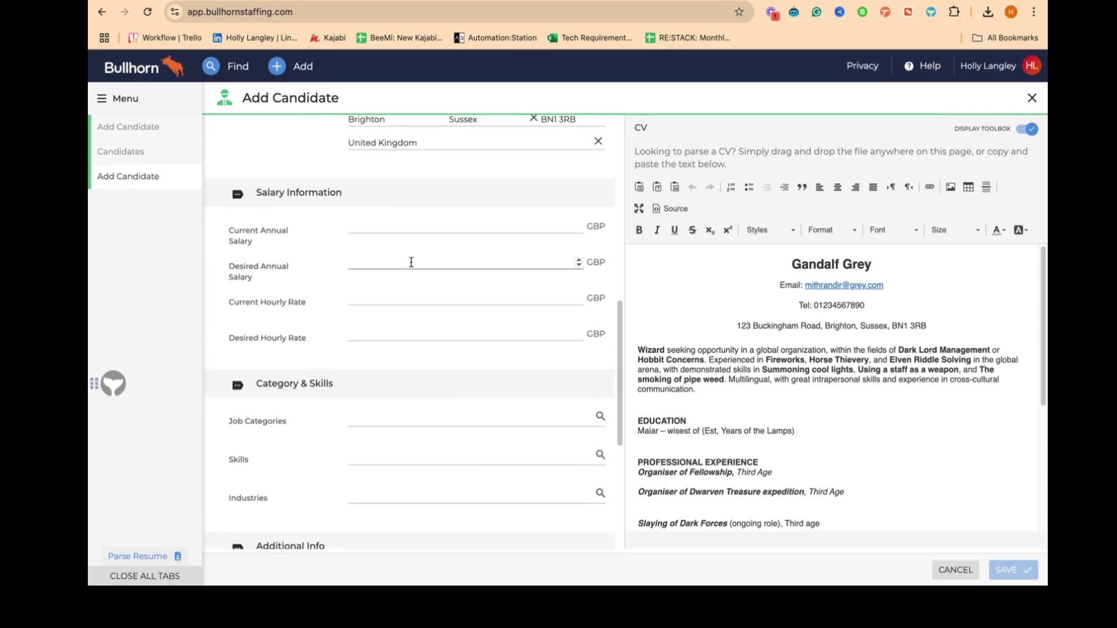
scroll(379, 283, down, 2)
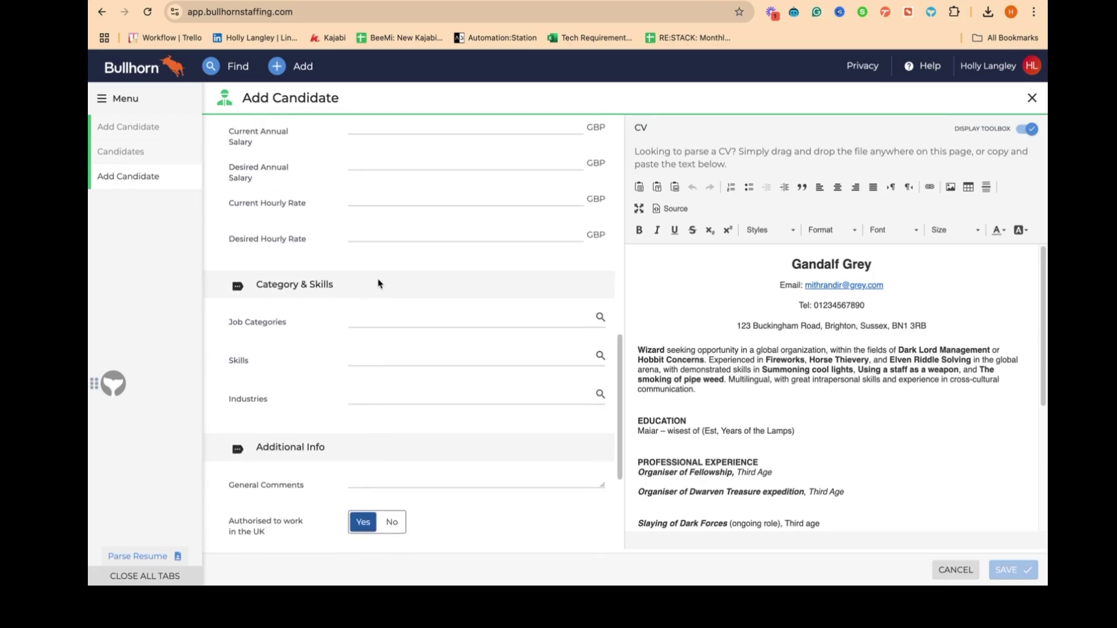
scroll(379, 282, down, 2)
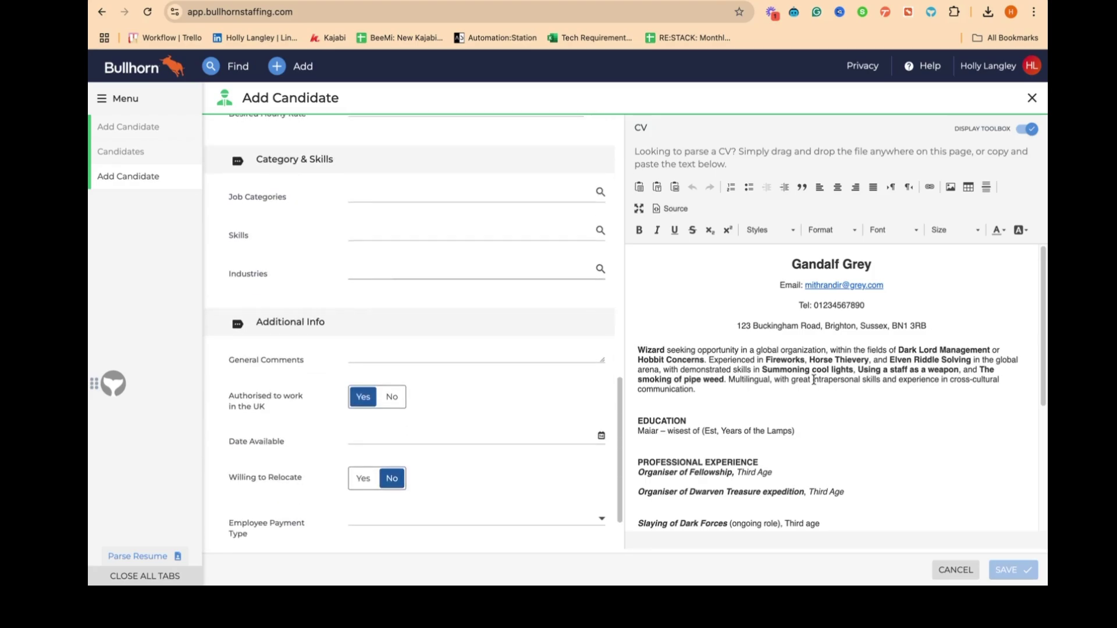
scroll(407, 217, up, 10)
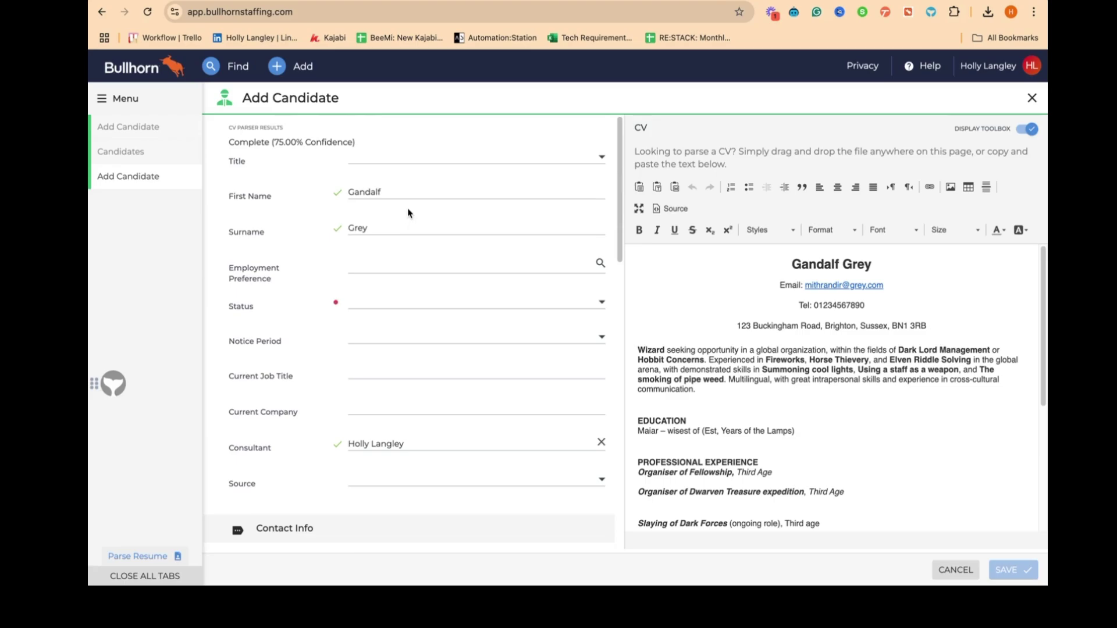
- Set the candidate's title to Mr. and employment preference to Permanent
click(383, 157)
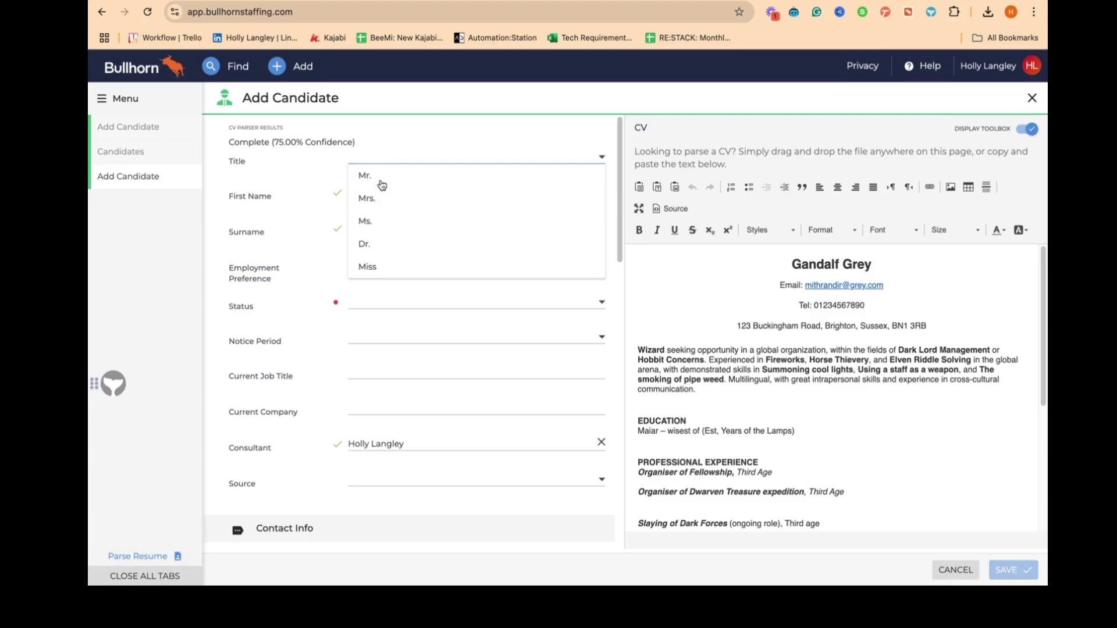
click(380, 178)
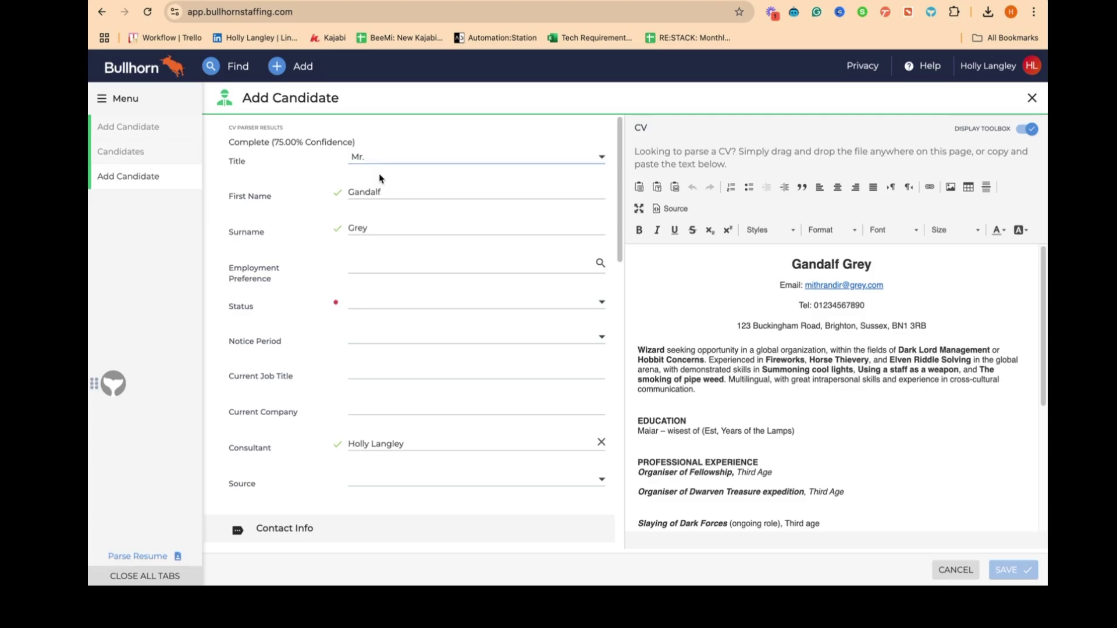
click(364, 268)
click(378, 323)
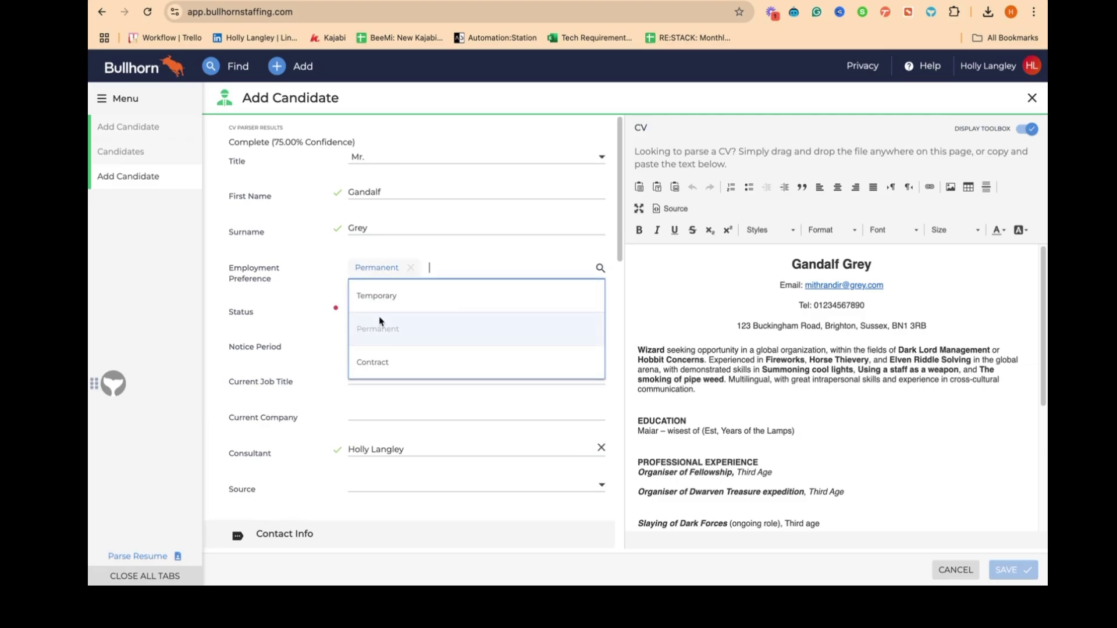
click(314, 311)
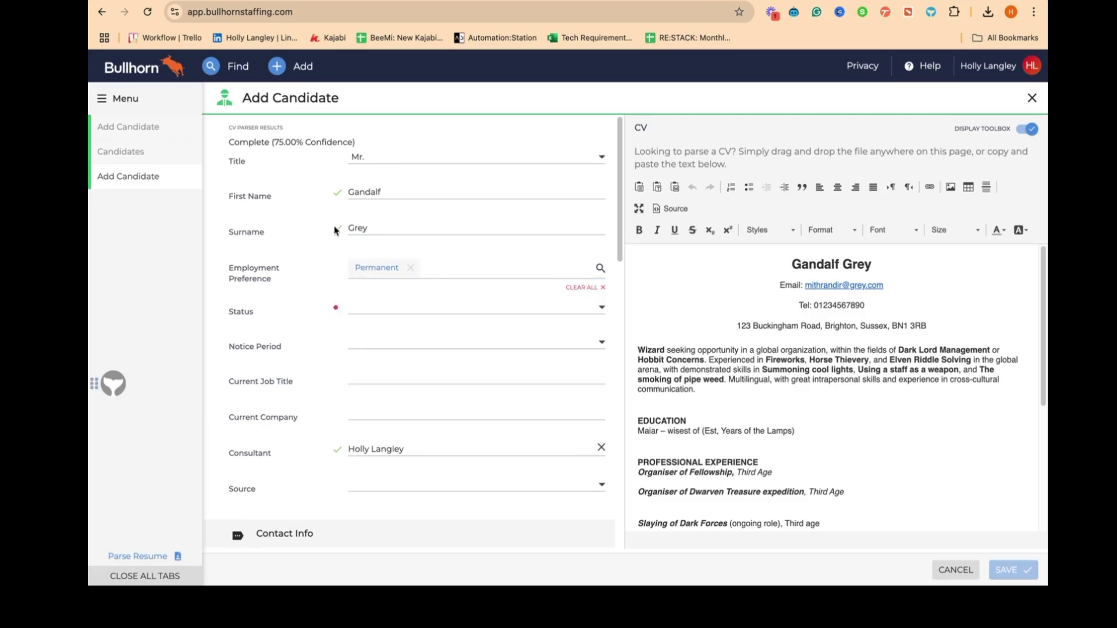
- Set the status to New Lead and the notice period to 4 weeks
click(367, 312)
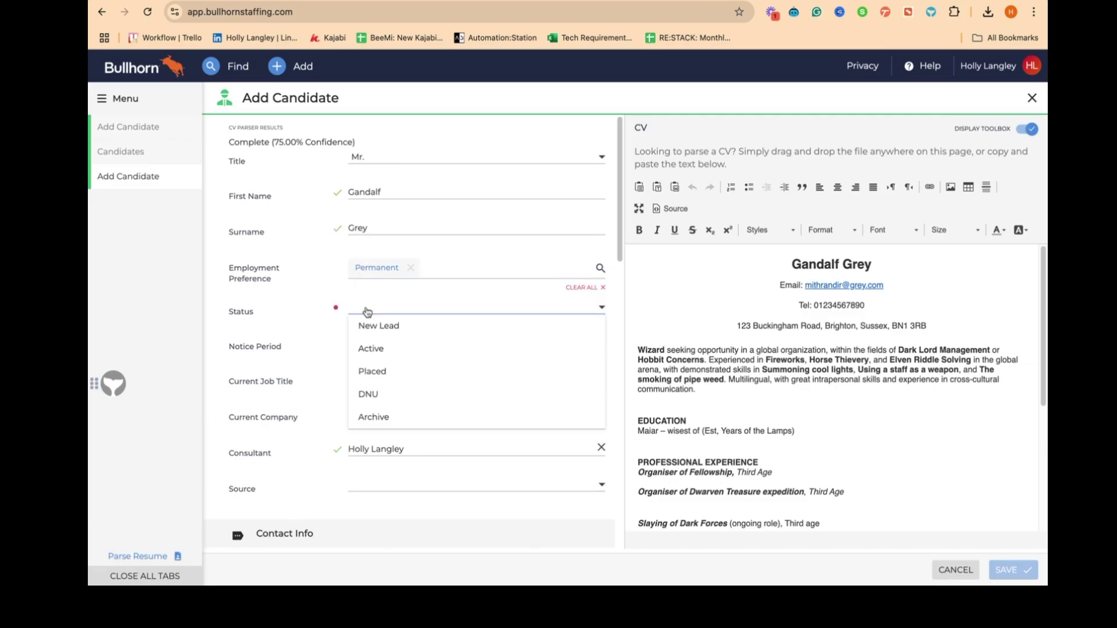
click(370, 324)
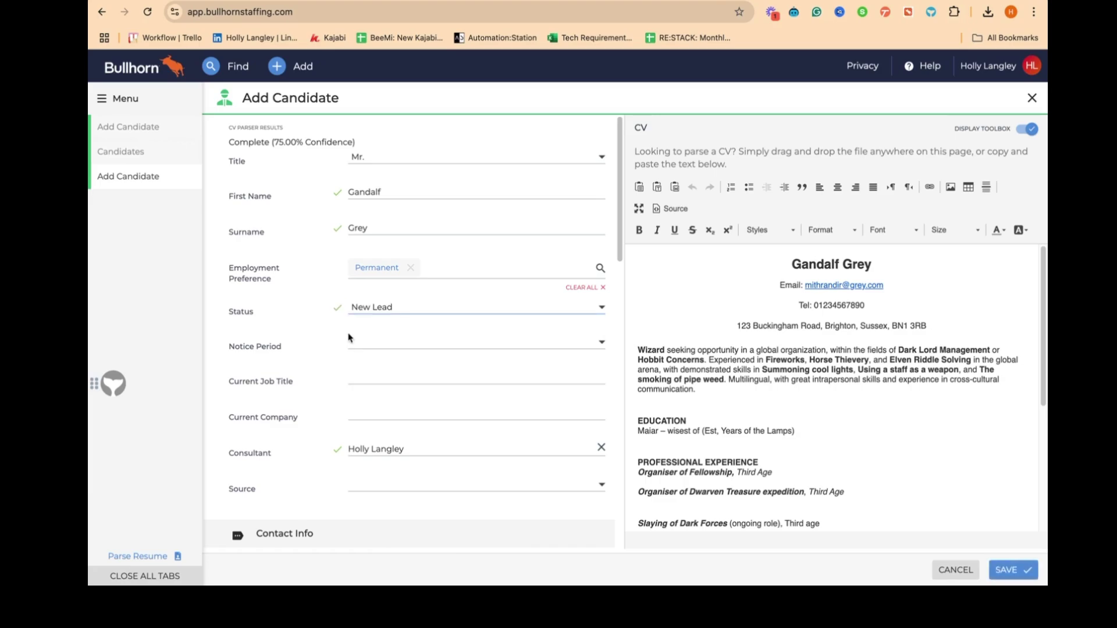
click(361, 343)
click(373, 425)
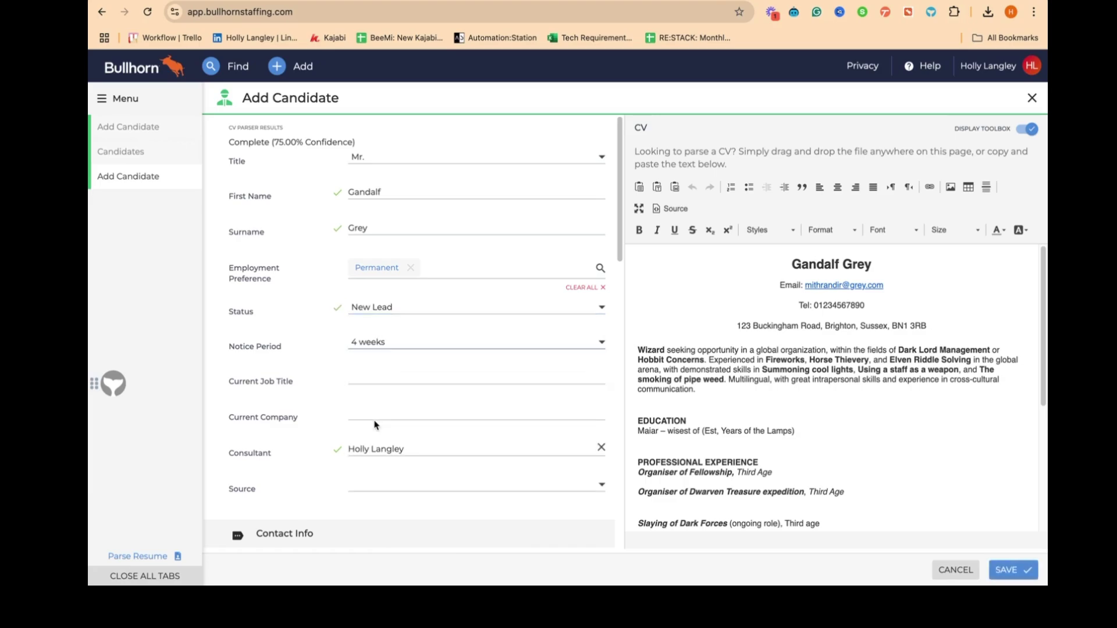
click(372, 373)
- Enter Current Job Title 'Wizard' and Current Company 'Third Age'
scroll(765, 478, down, 3)
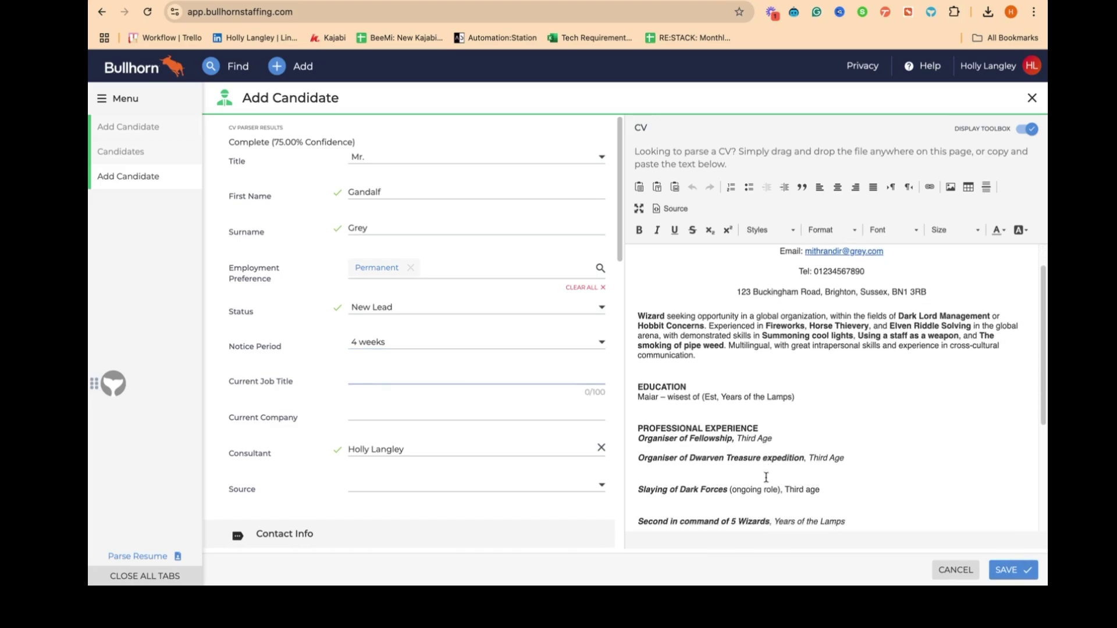
scroll(668, 409, down, 2)
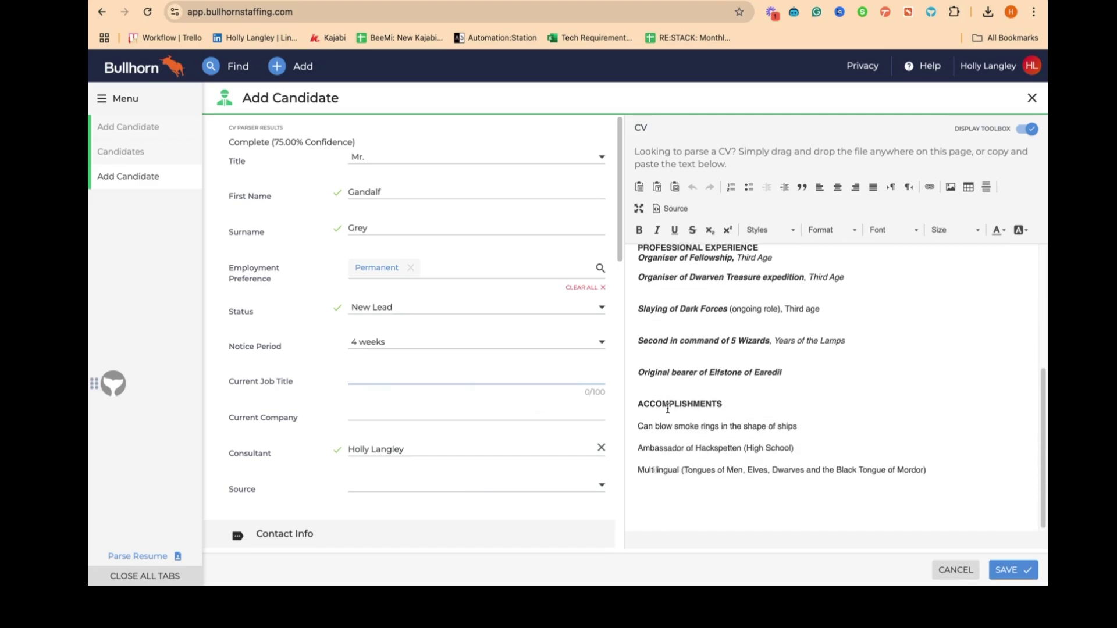
scroll(668, 409, up, 4)
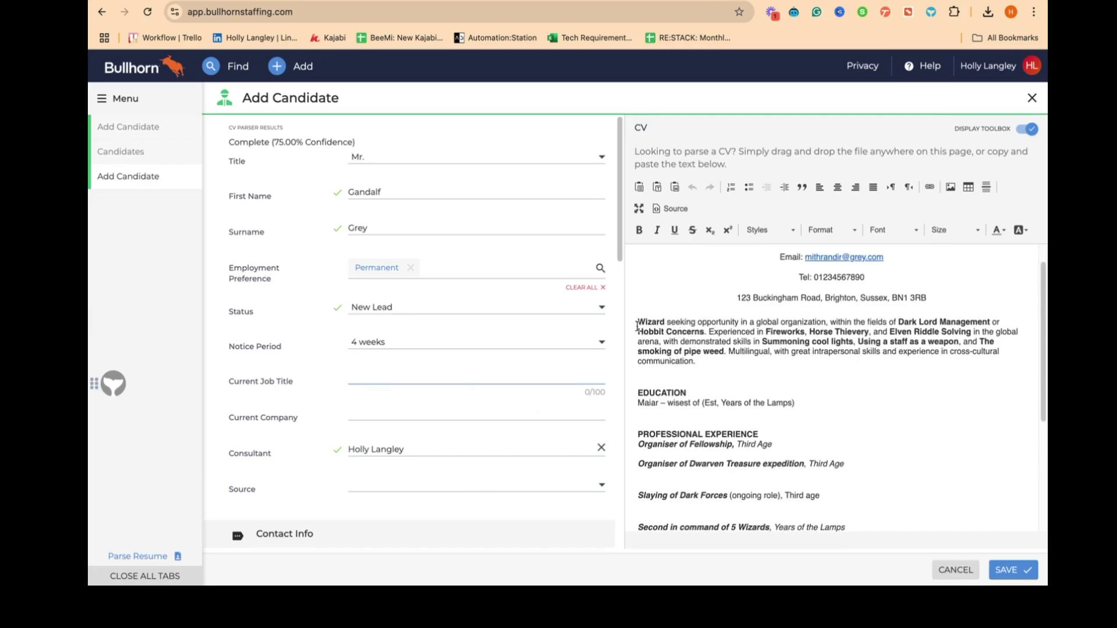
text(Wizard)
click(391, 411)
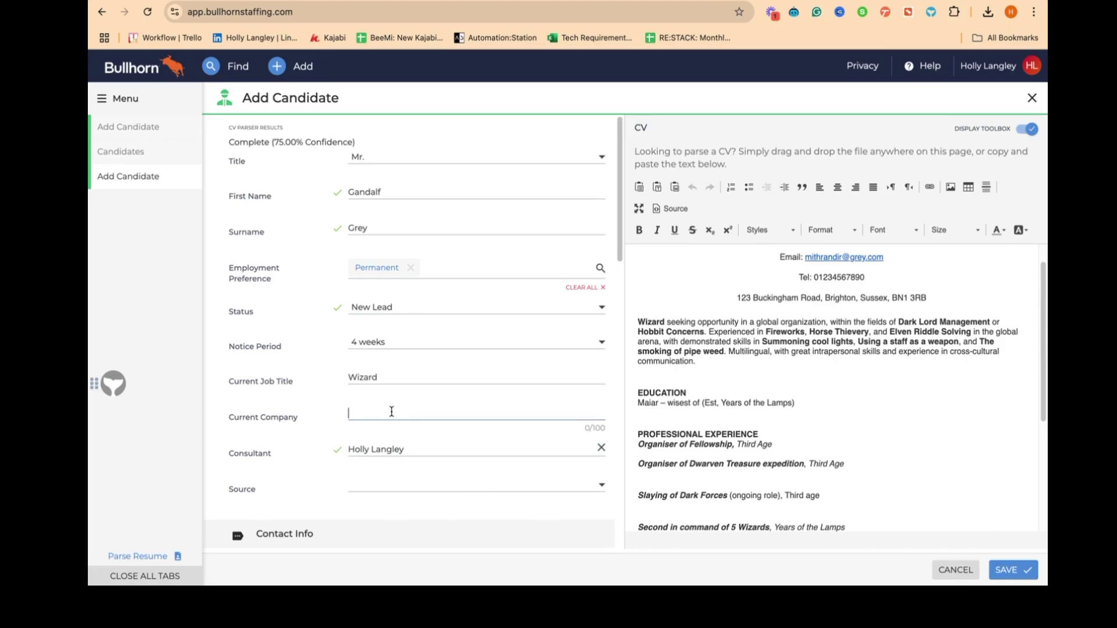
text(Third Age)
click(393, 474)
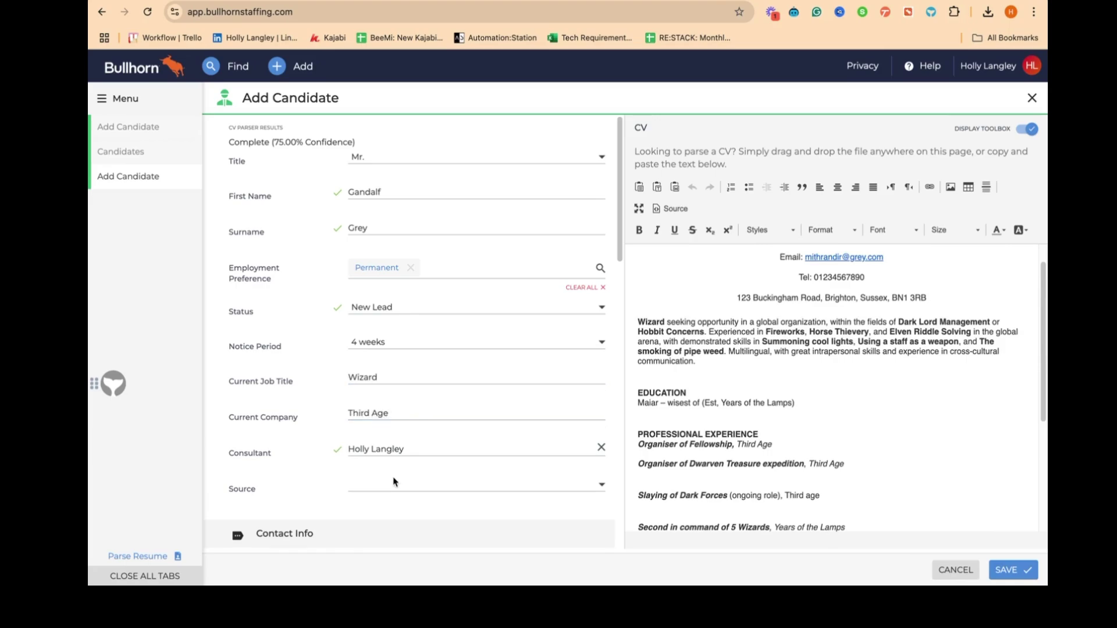
- Set the candidate's Source to Jobsite
scroll(393, 482, down, 2)
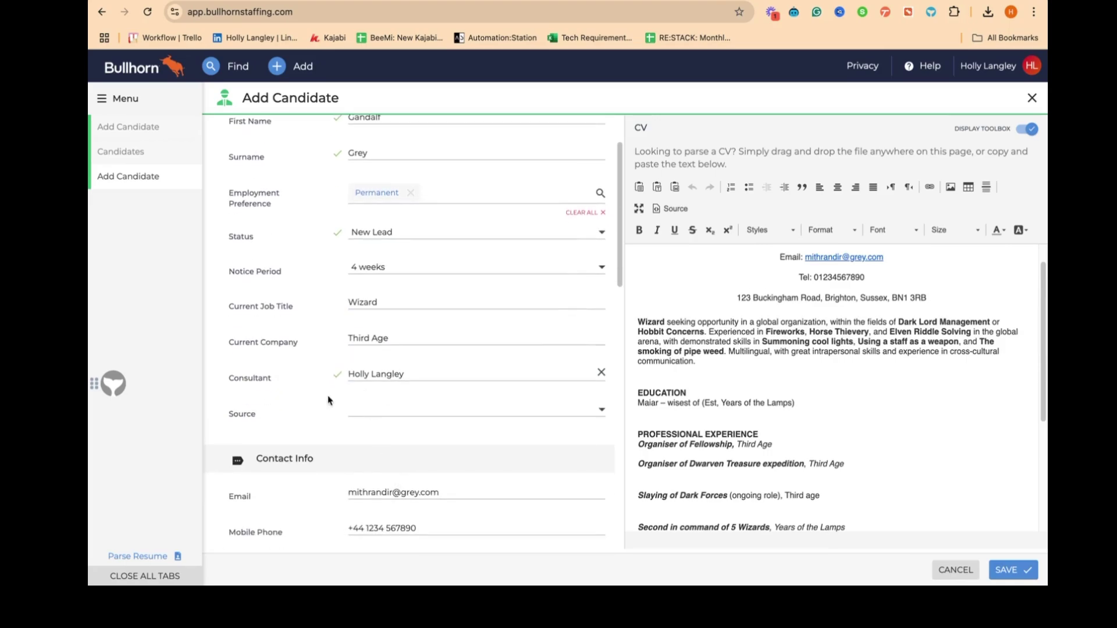
click(412, 413)
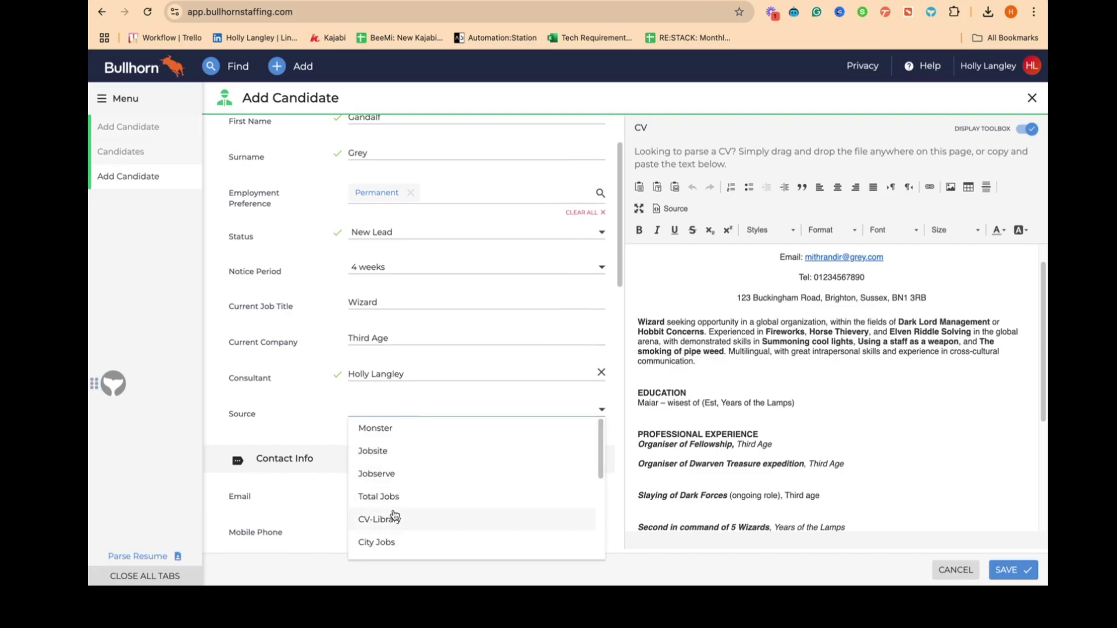
scroll(393, 515, down, 4)
scroll(394, 515, up, 4)
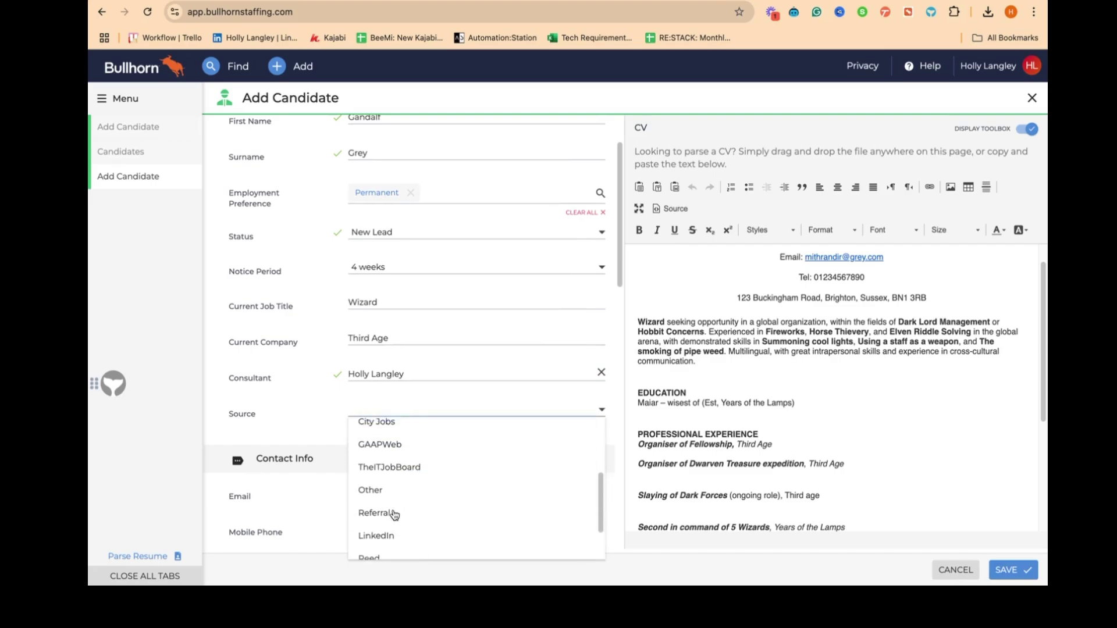
click(392, 452)
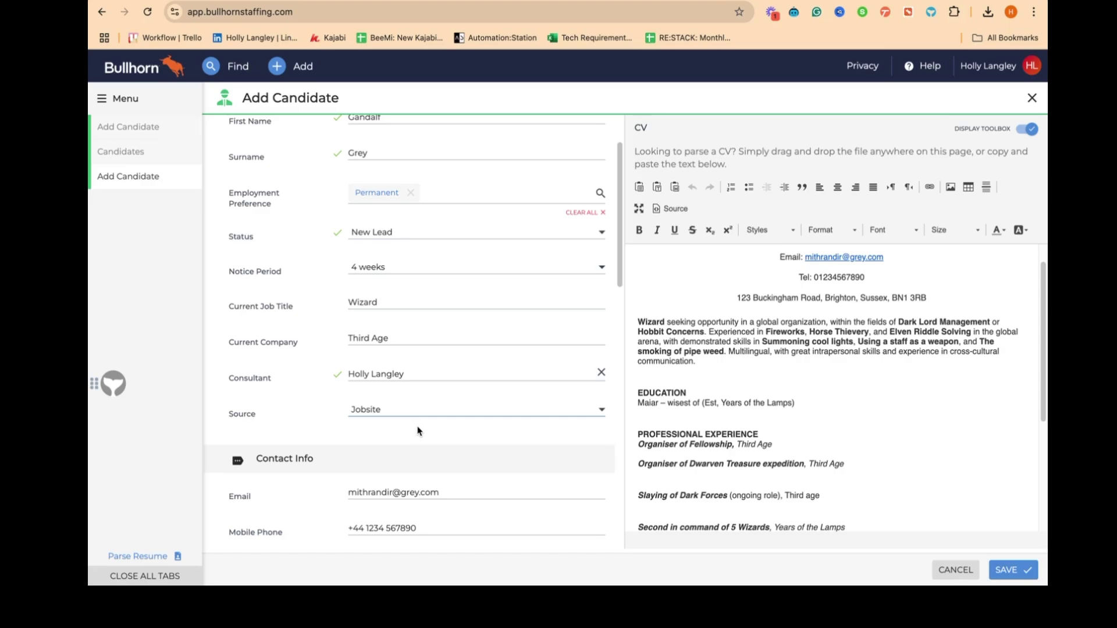
scroll(417, 431, down, 2)
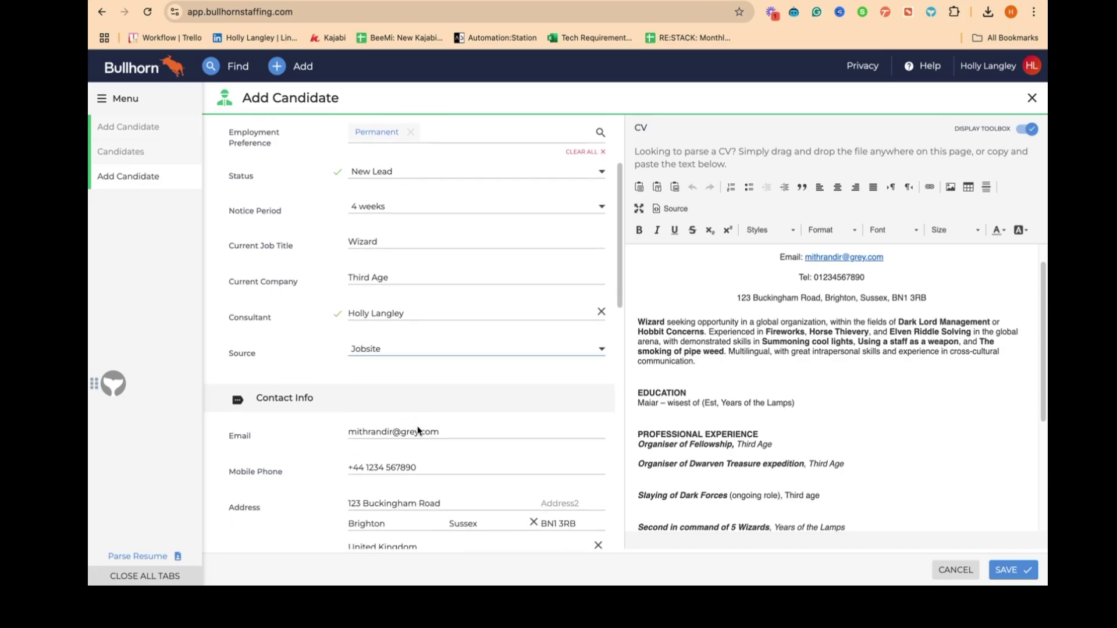
scroll(313, 352, down, 8)
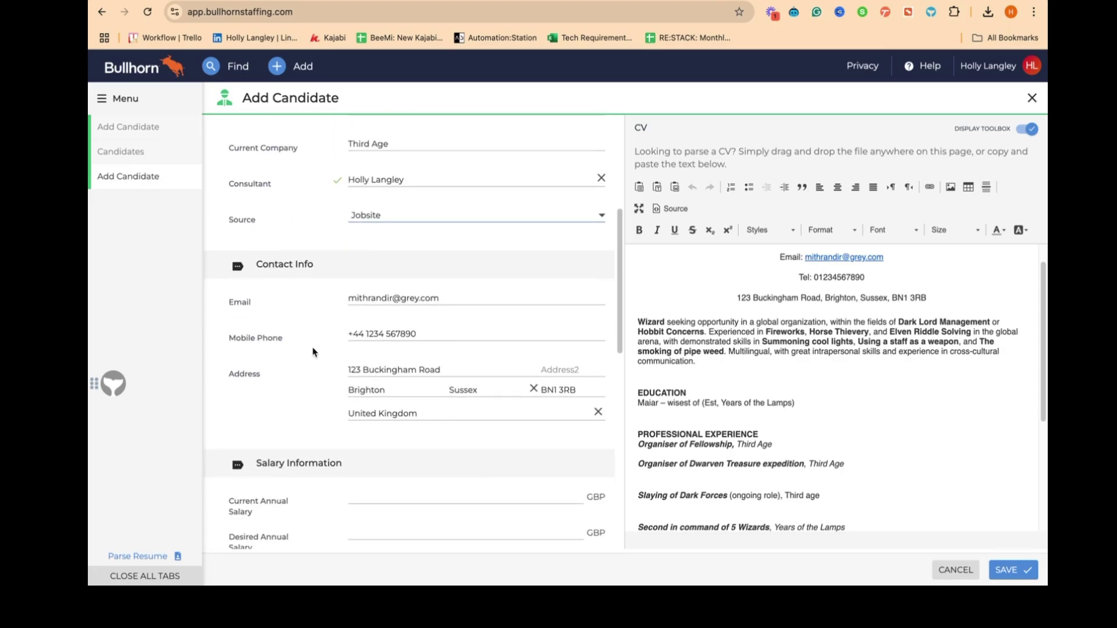
scroll(313, 351, down, 2)
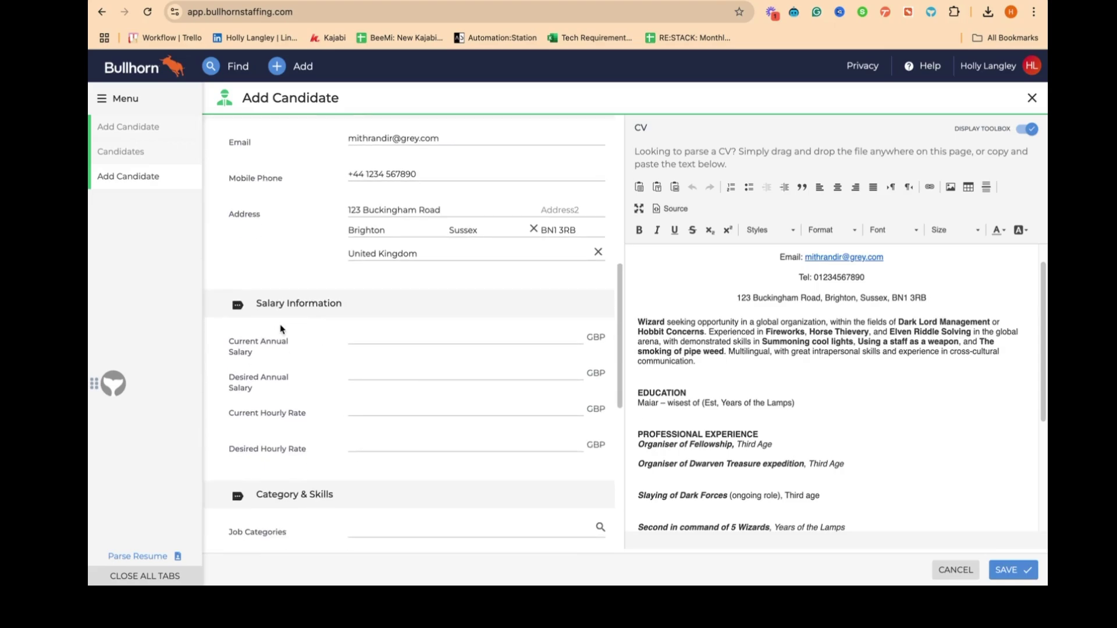
click(271, 360)
scroll(385, 400, down, 3)
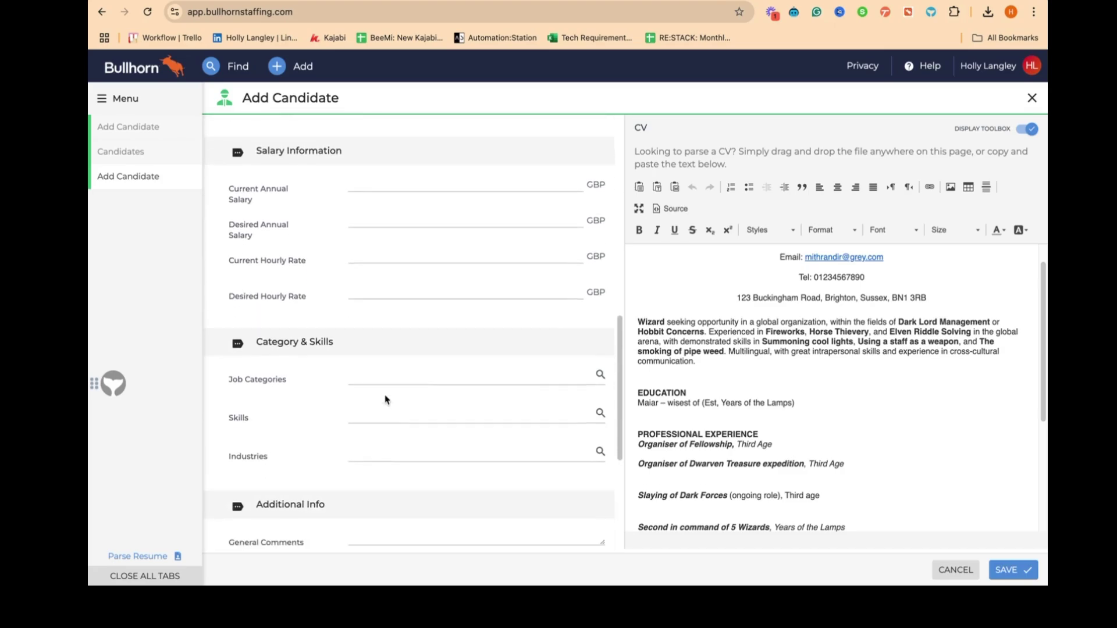
scroll(386, 395, down, 1)
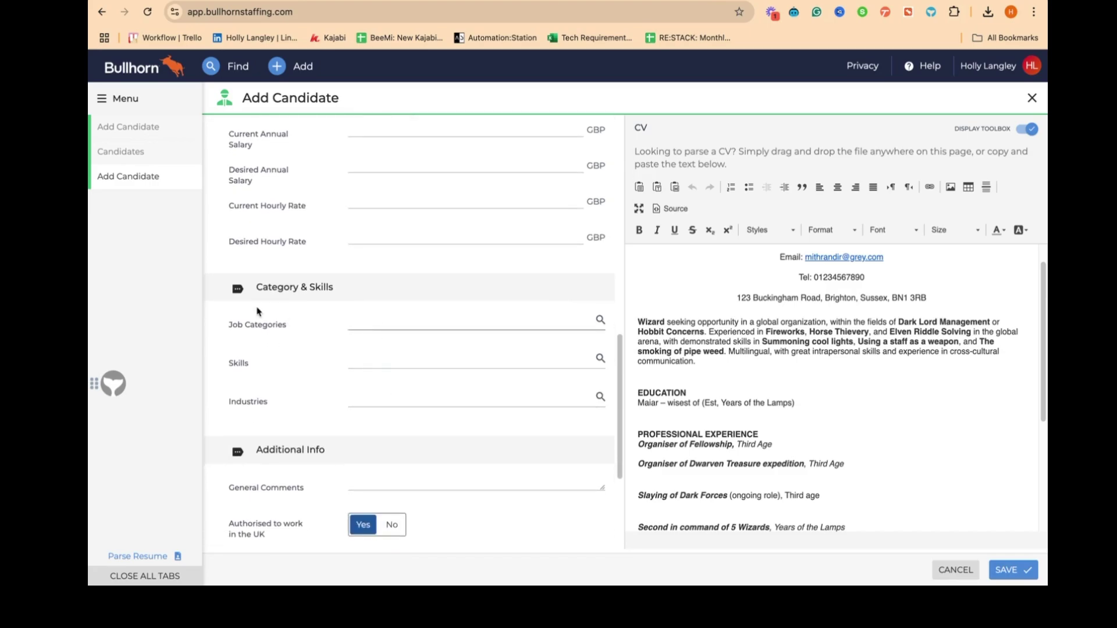
scroll(332, 348, down, 1)
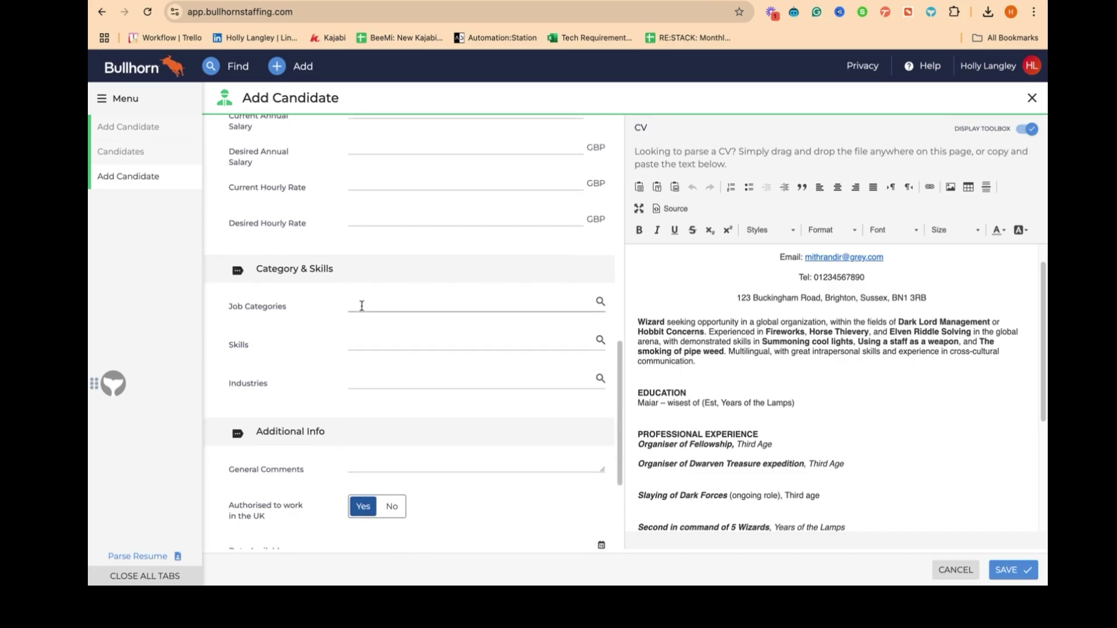
click(361, 306)
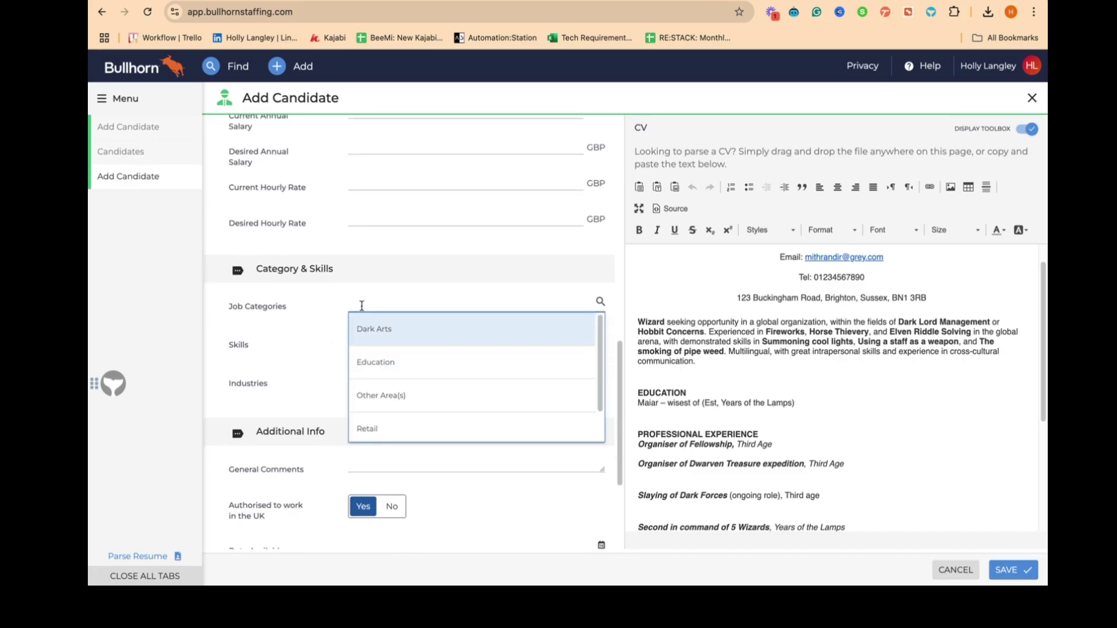
- Add Dark Arts as a job category and Duelling as a skill
click(363, 329)
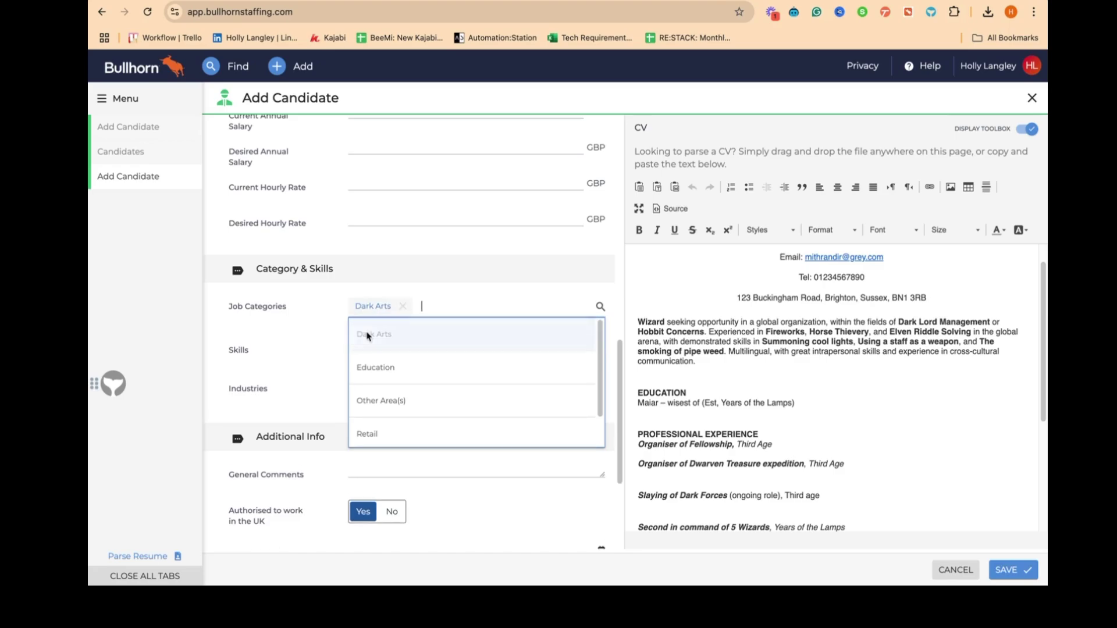
click(373, 346)
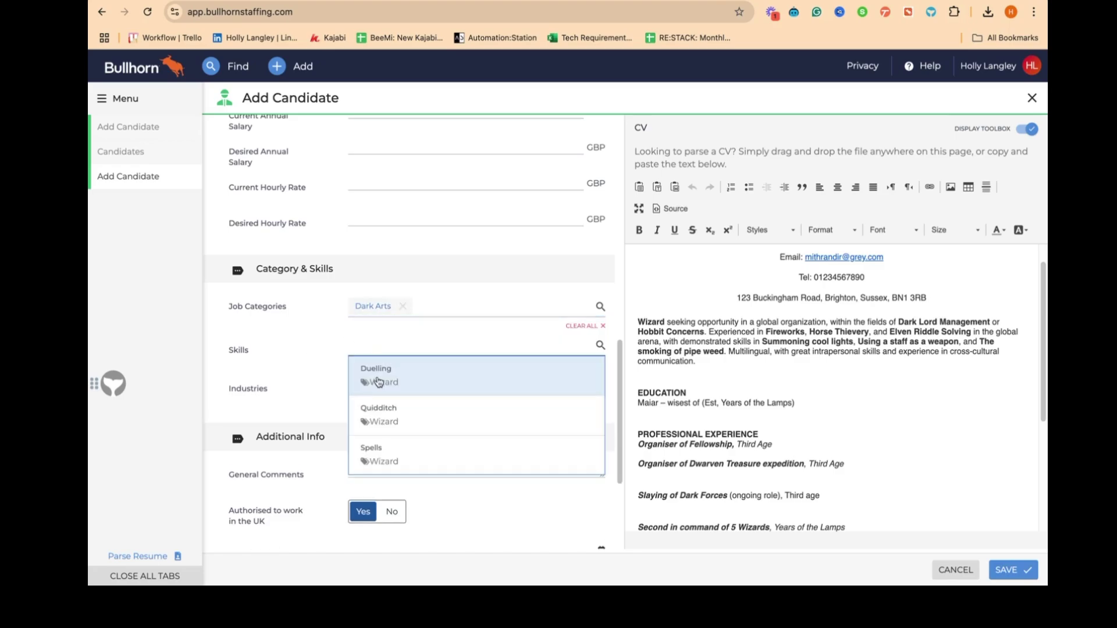
click(379, 381)
click(276, 361)
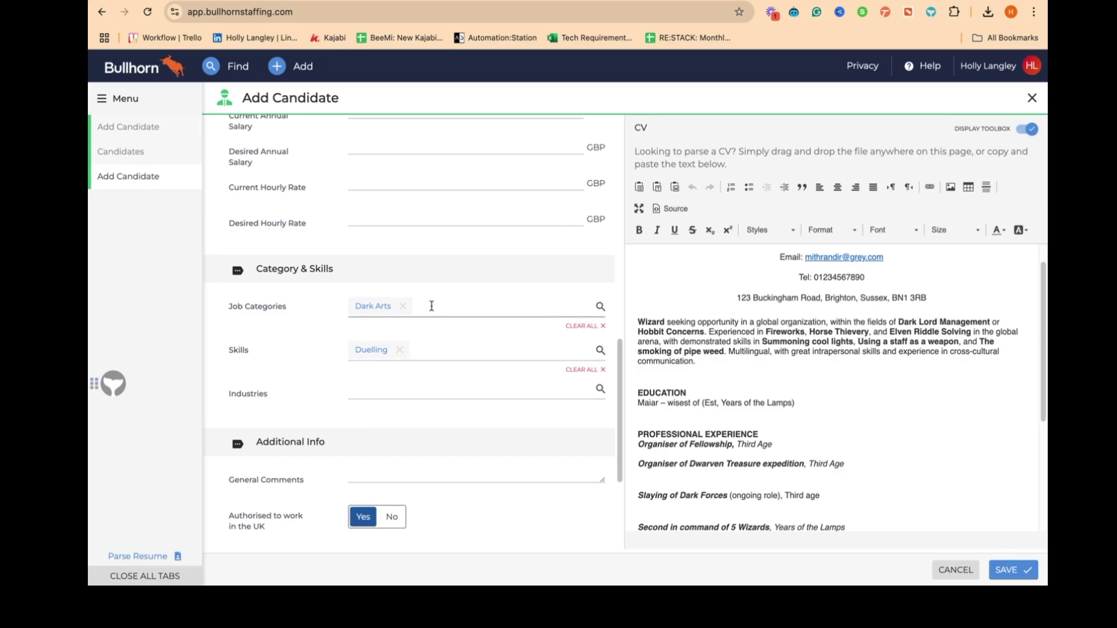
- Add Retail as a second job category and Quidditch as a second skill
click(431, 306)
click(425, 433)
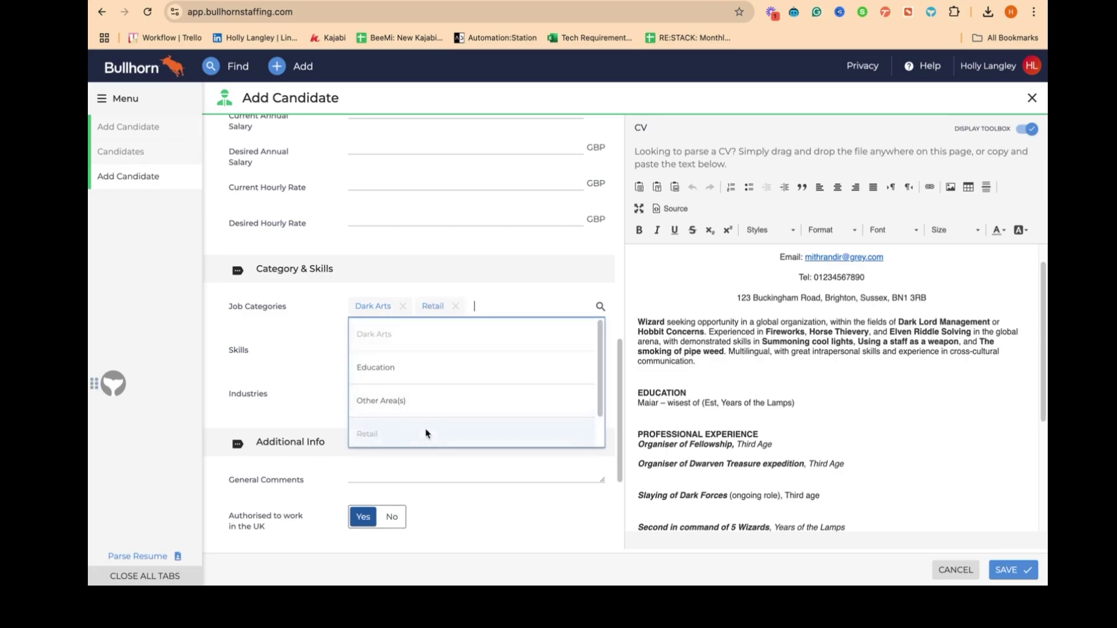
click(289, 381)
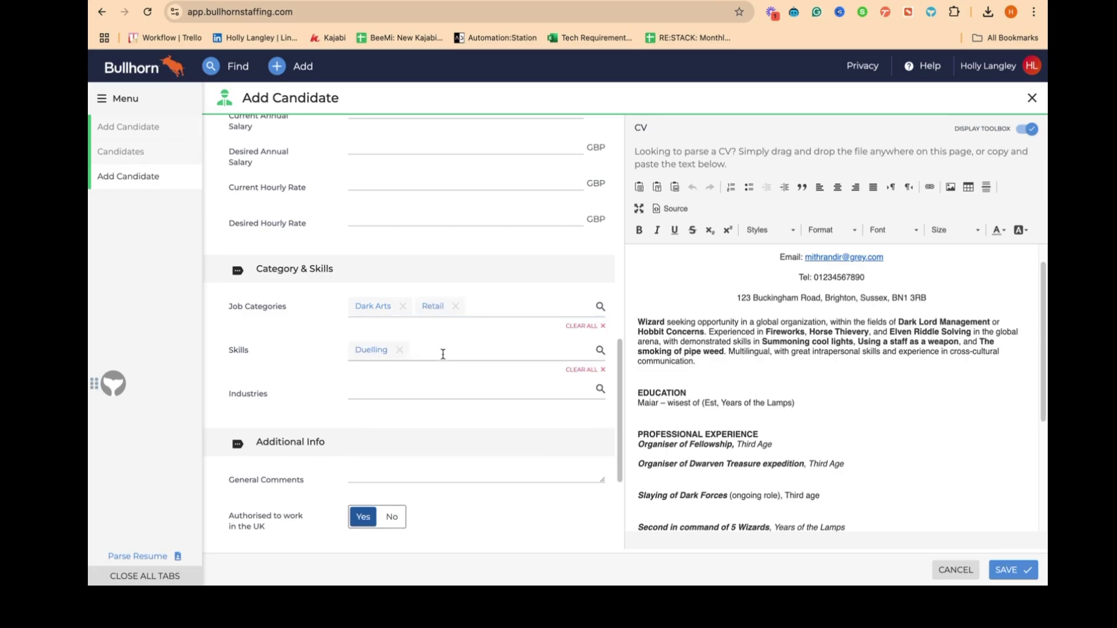
click(443, 354)
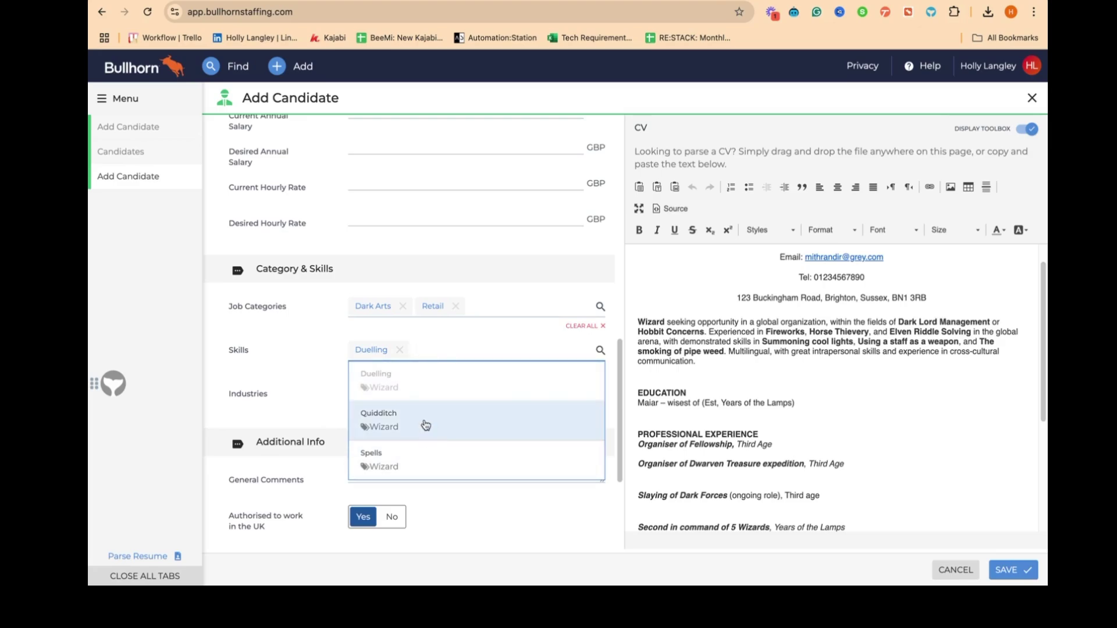
click(427, 425)
click(280, 358)
- Type 'Ret' in Industries to set the industry to Retail
click(389, 391)
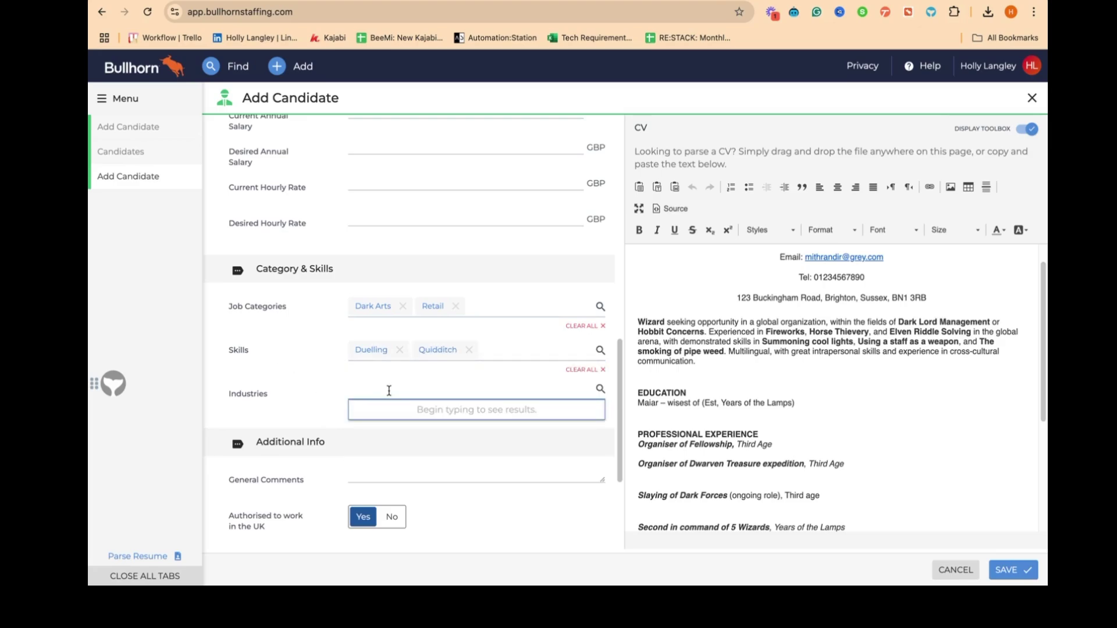
text(Retail)
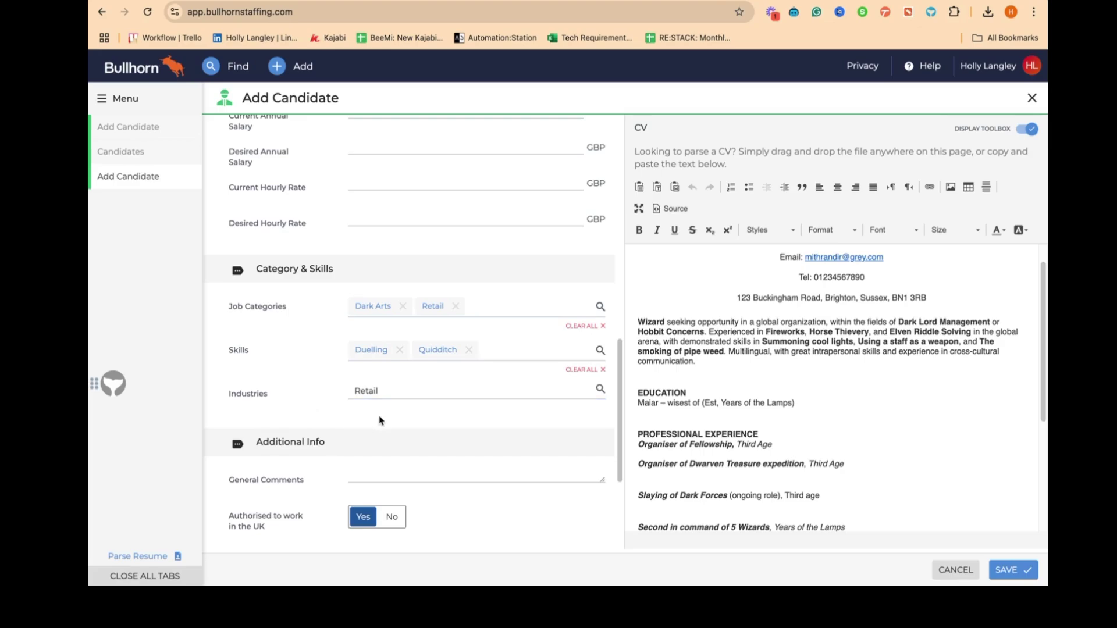
scroll(447, 453, down, 2)
- Set Date Available to 31/01/2025 from the calendar
scroll(447, 456, down, 1)
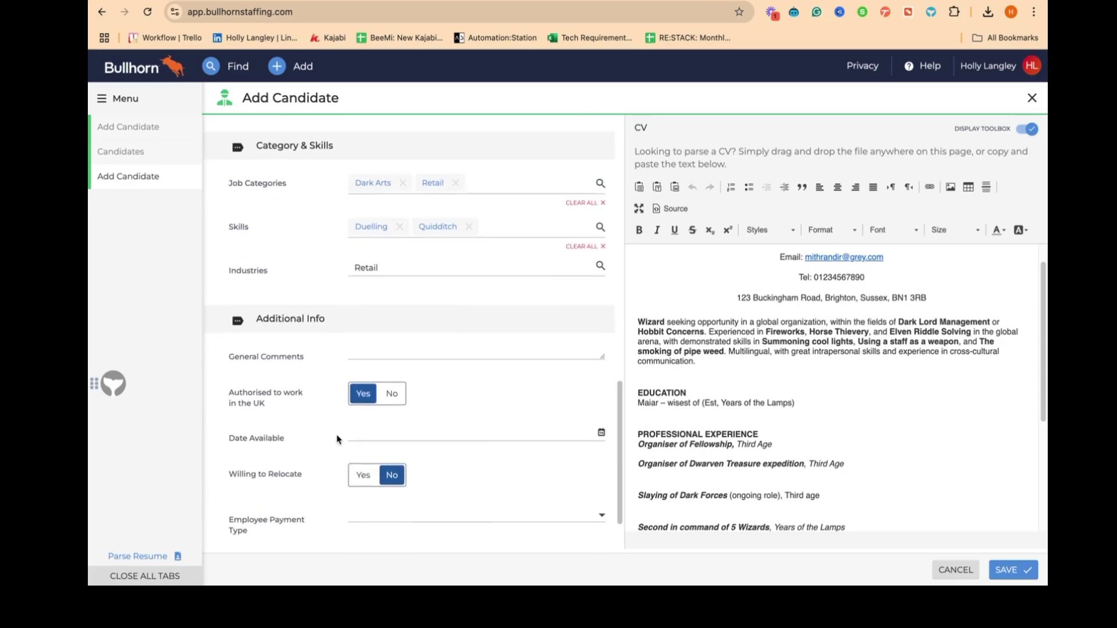
scroll(336, 439, down, 2)
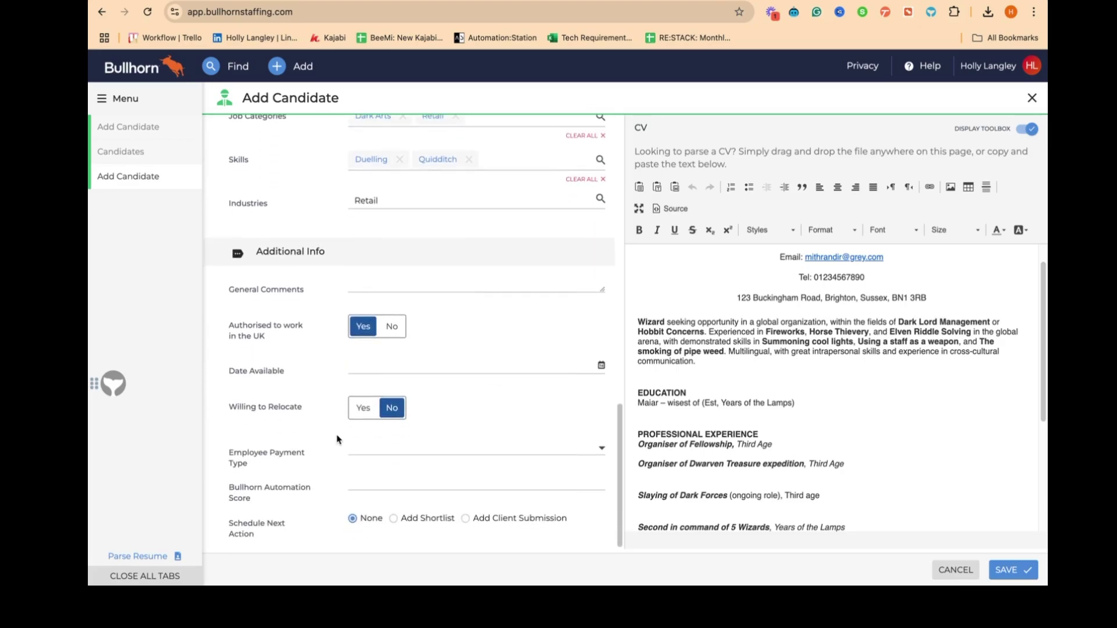
click(359, 284)
click(600, 366)
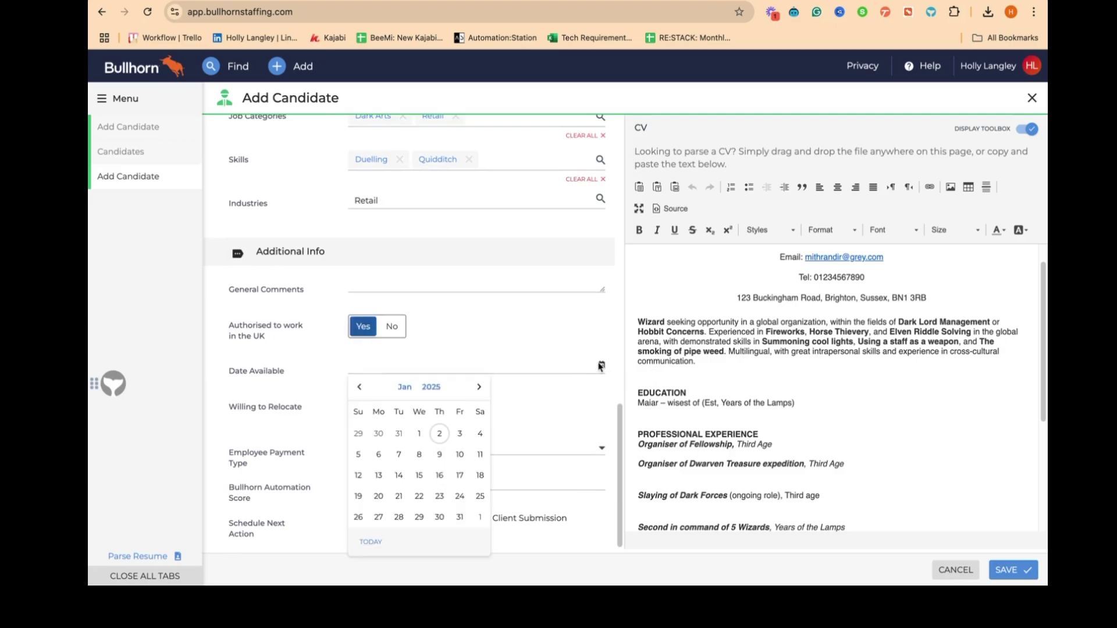
click(459, 517)
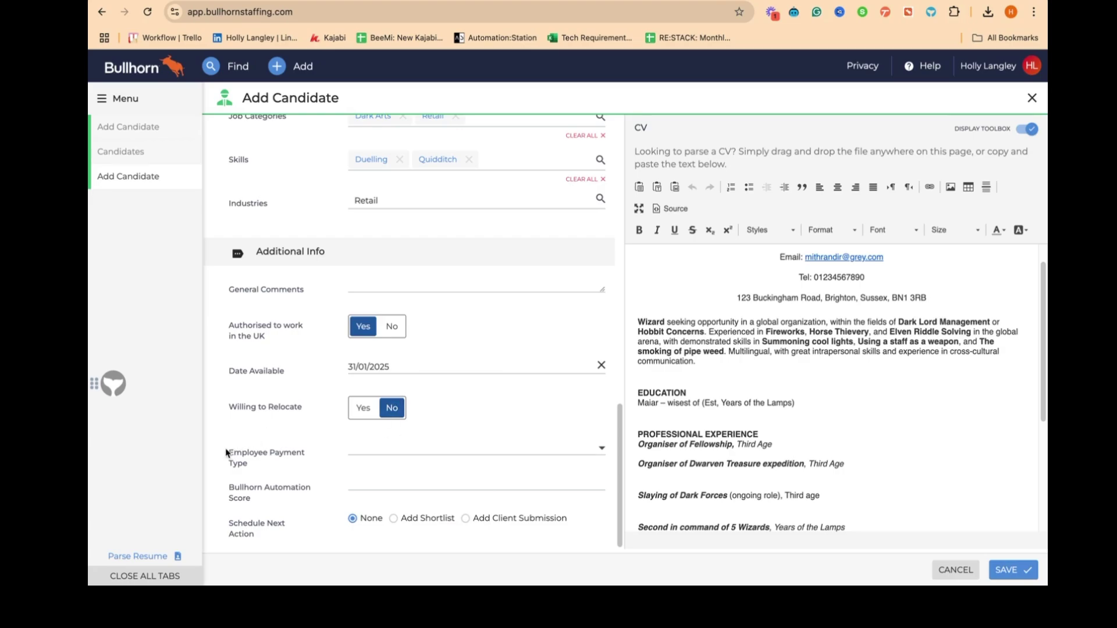
- Set Employee Payment Type to PAYE and save the new candidate record
drag(228, 452, 248, 464)
click(367, 459)
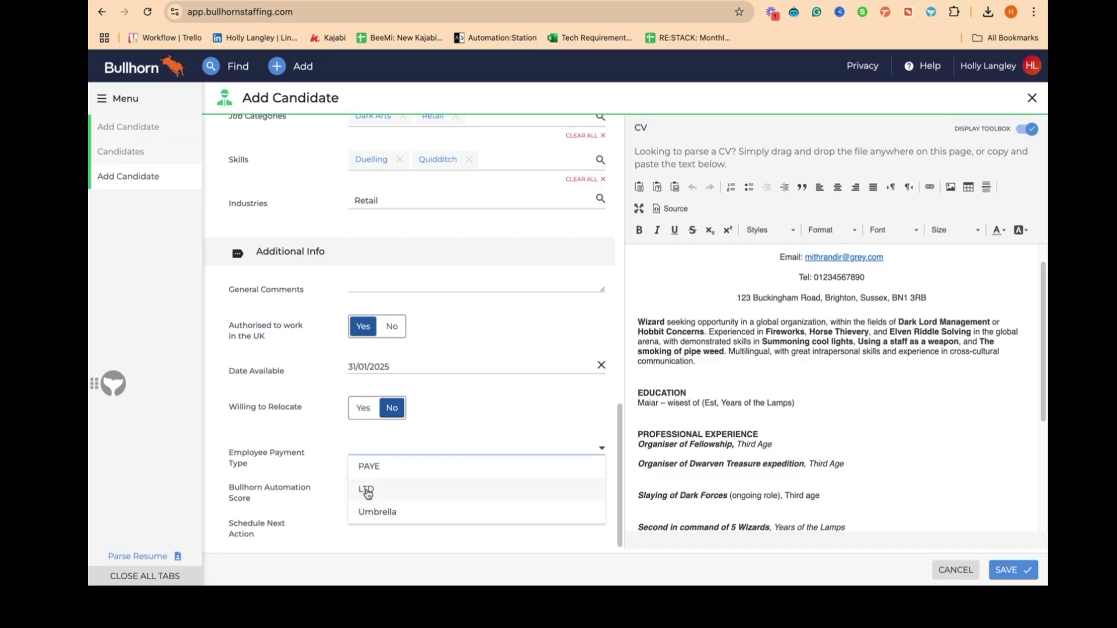
click(367, 474)
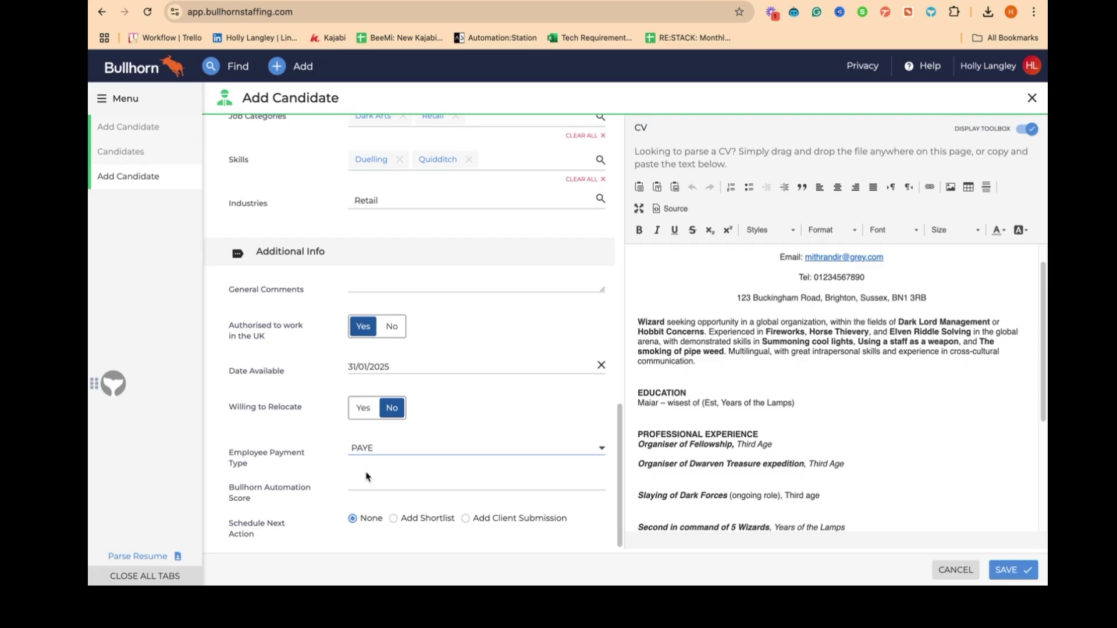
scroll(421, 391, up, 10)
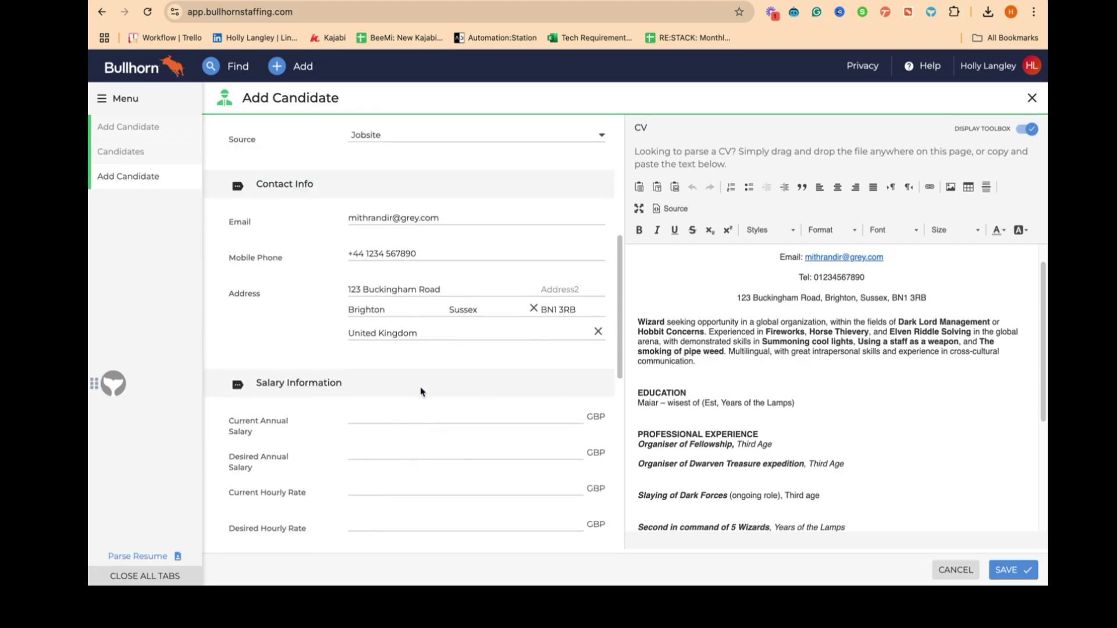
scroll(421, 392, up, 5)
scroll(421, 392, down, 15)
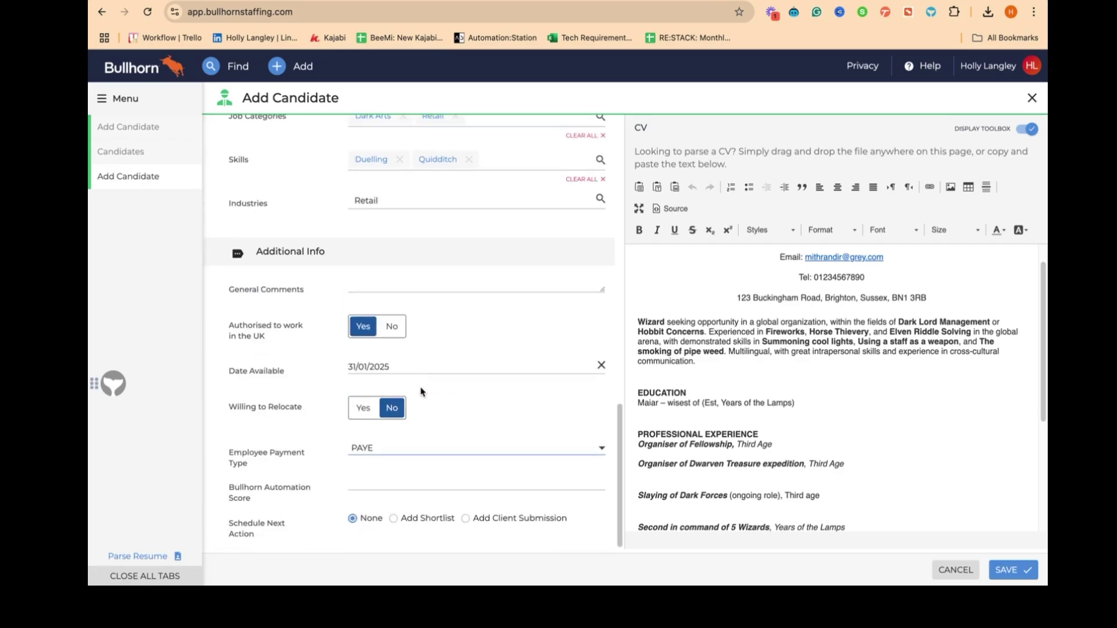
click(1006, 575)
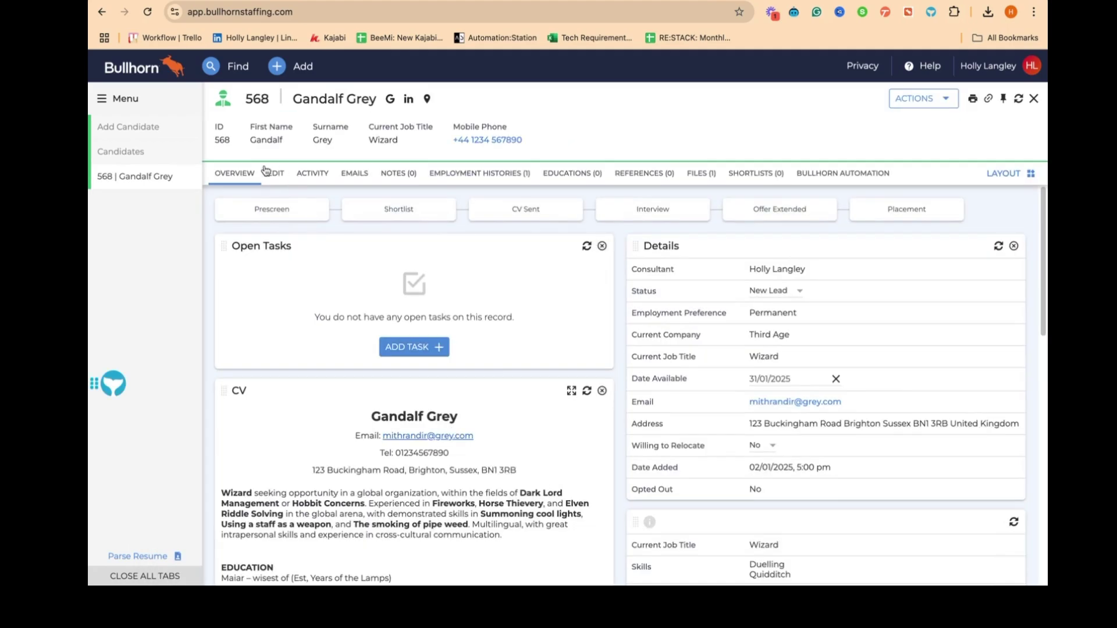
scroll(456, 290, down, 3)
scroll(457, 289, up, 3)
click(277, 172)
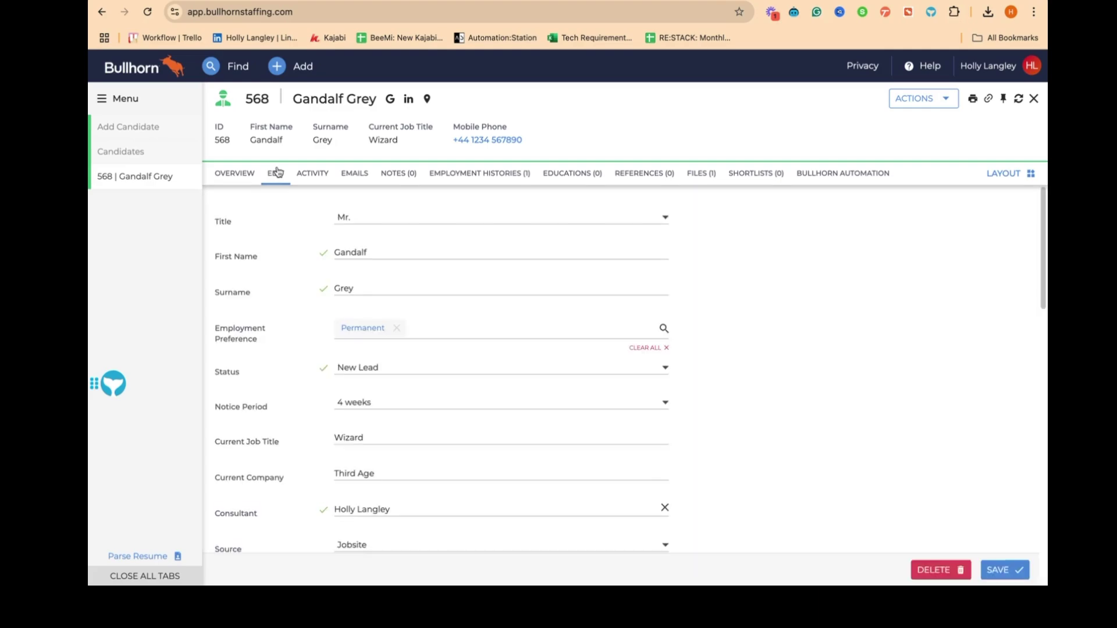
scroll(280, 407, down, 7)
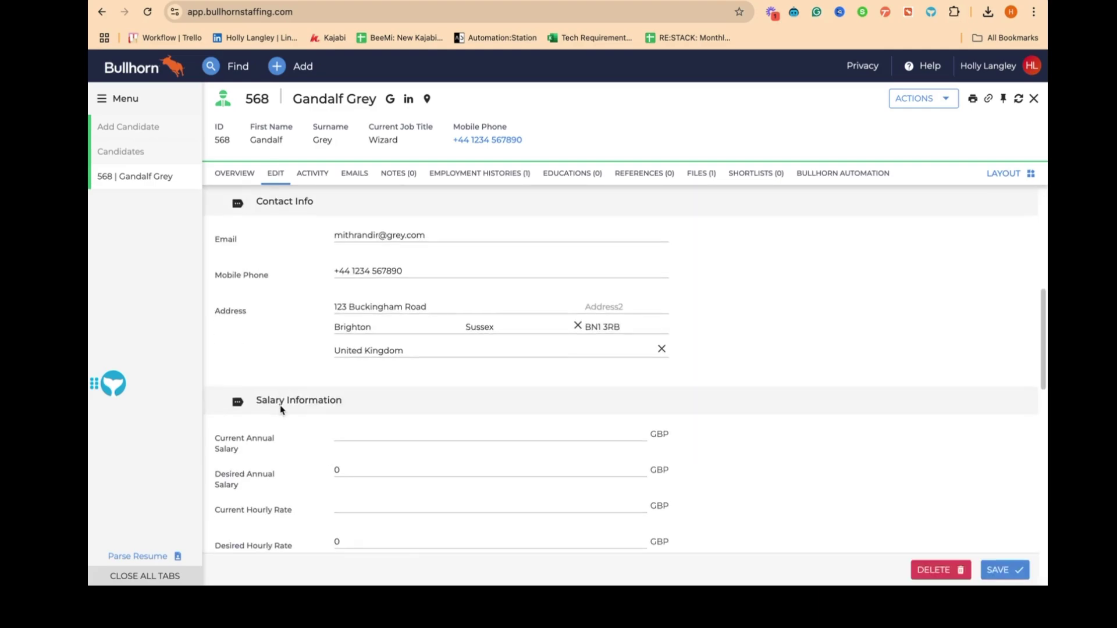
scroll(279, 409, down, 8)
scroll(280, 409, up, 15)
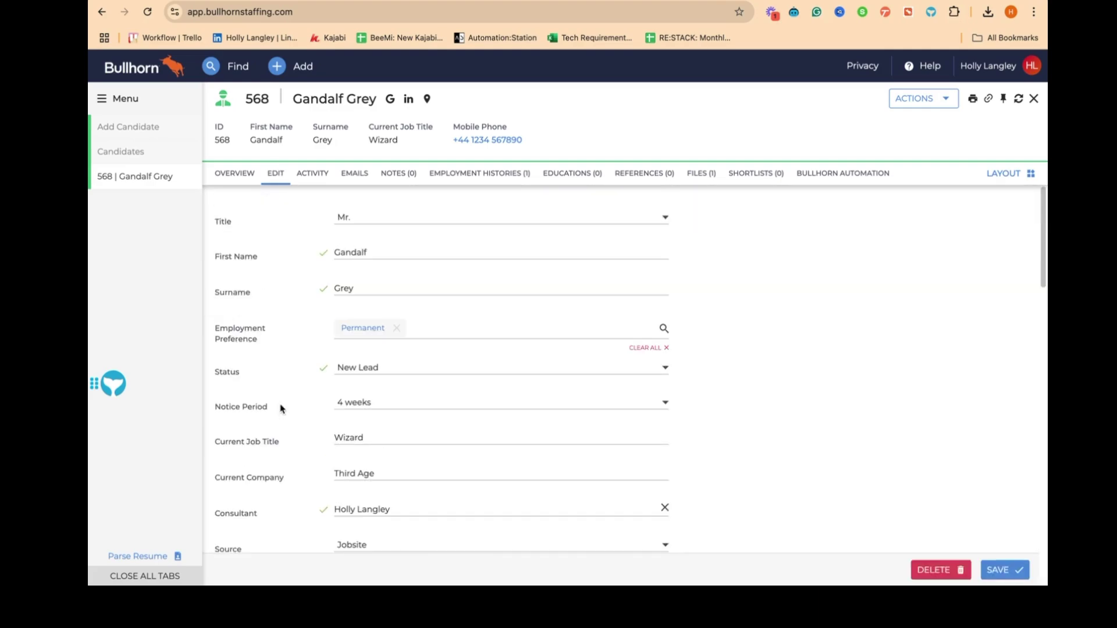
scroll(280, 409, down, 10)
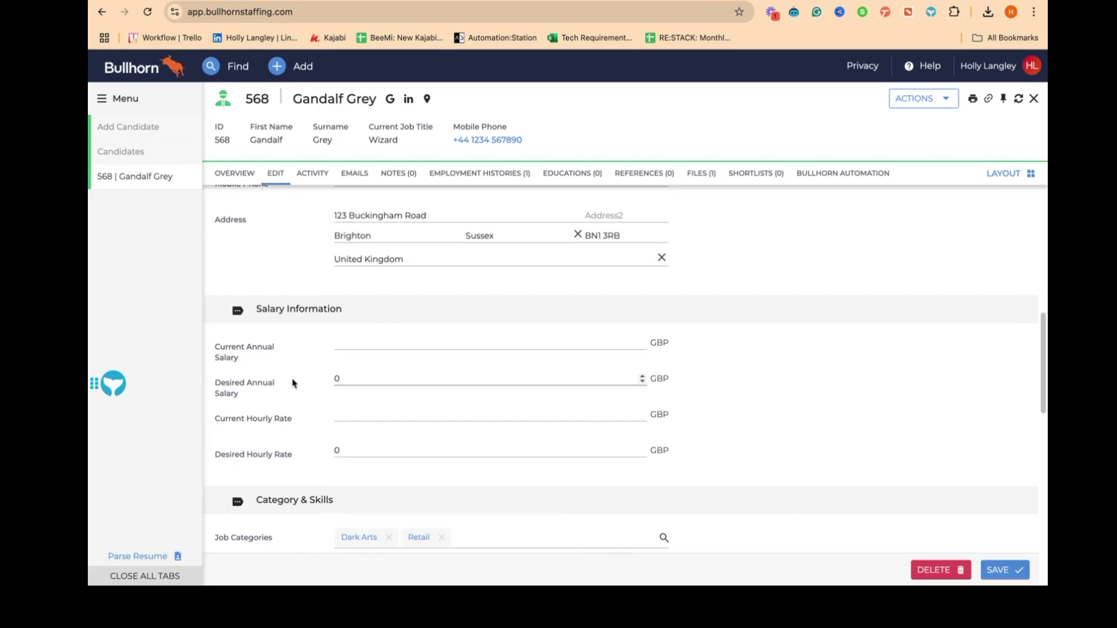
- Set the file type of the attached Test CV.docx to CV
click(388, 172)
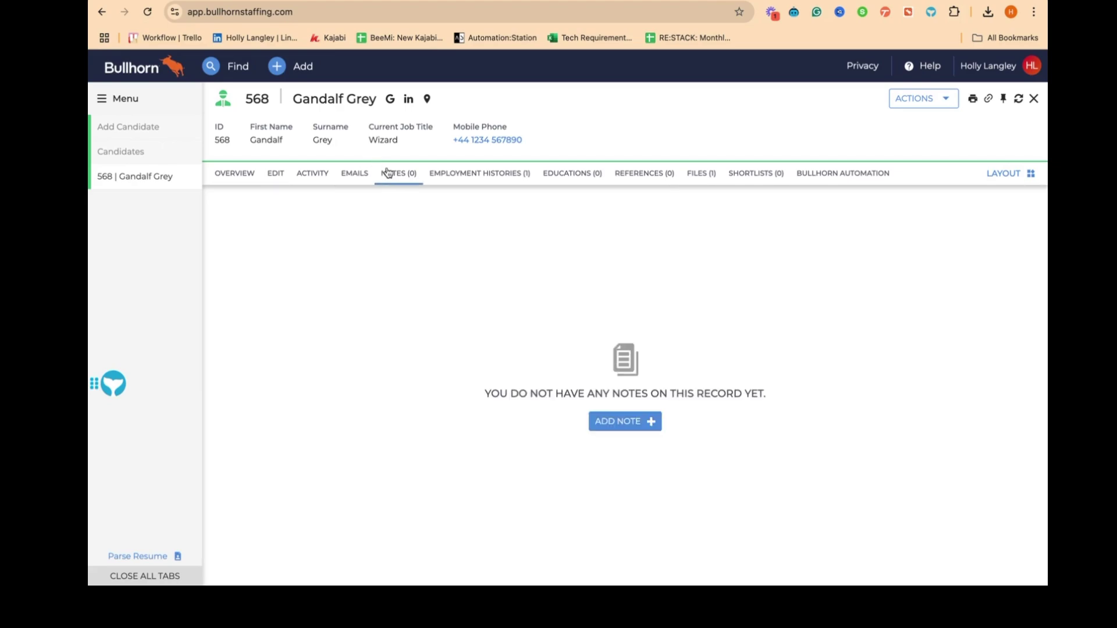
click(690, 173)
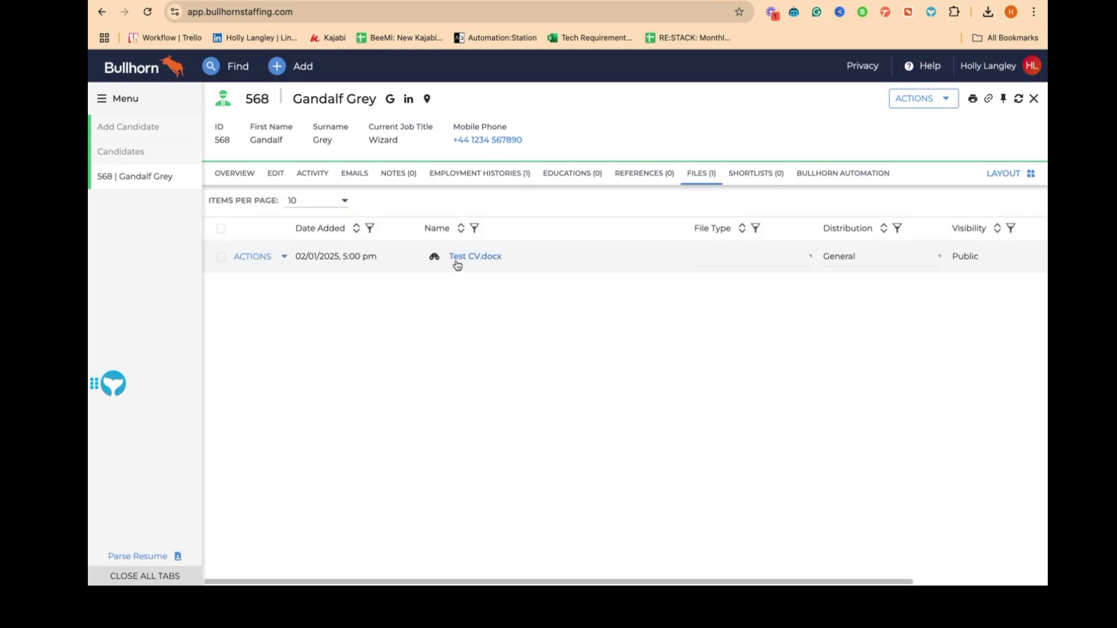
click(710, 256)
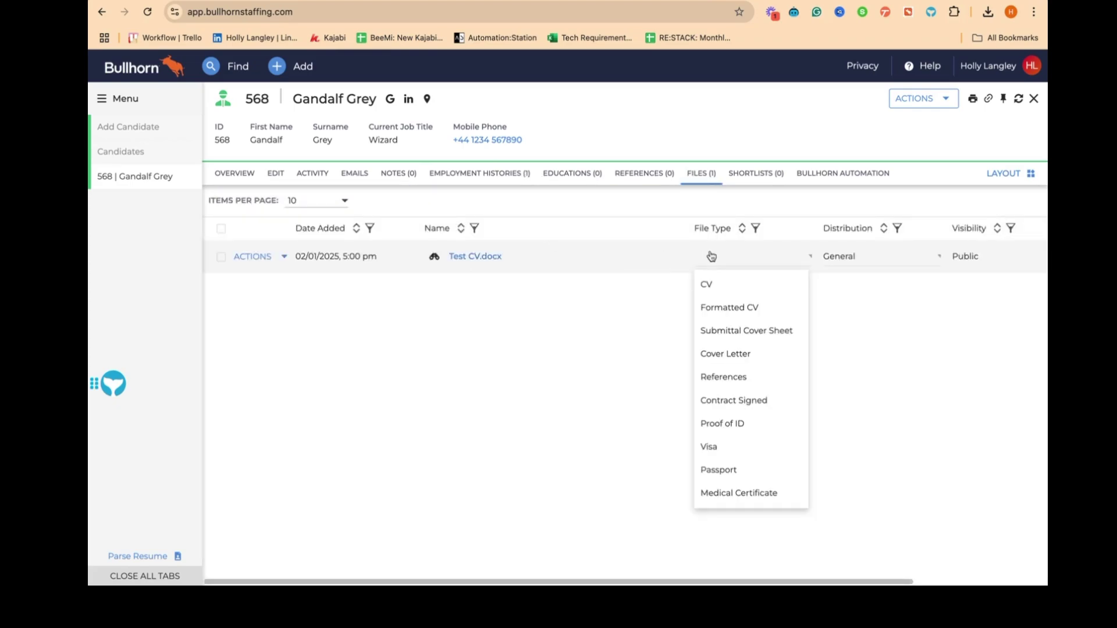
click(707, 286)
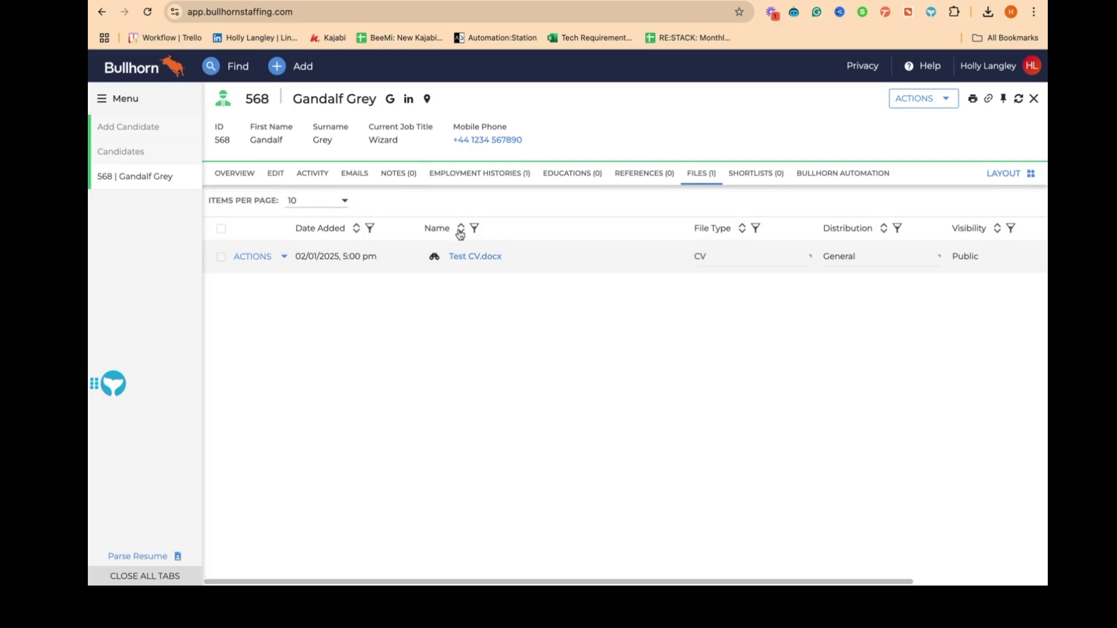
click(732, 261)
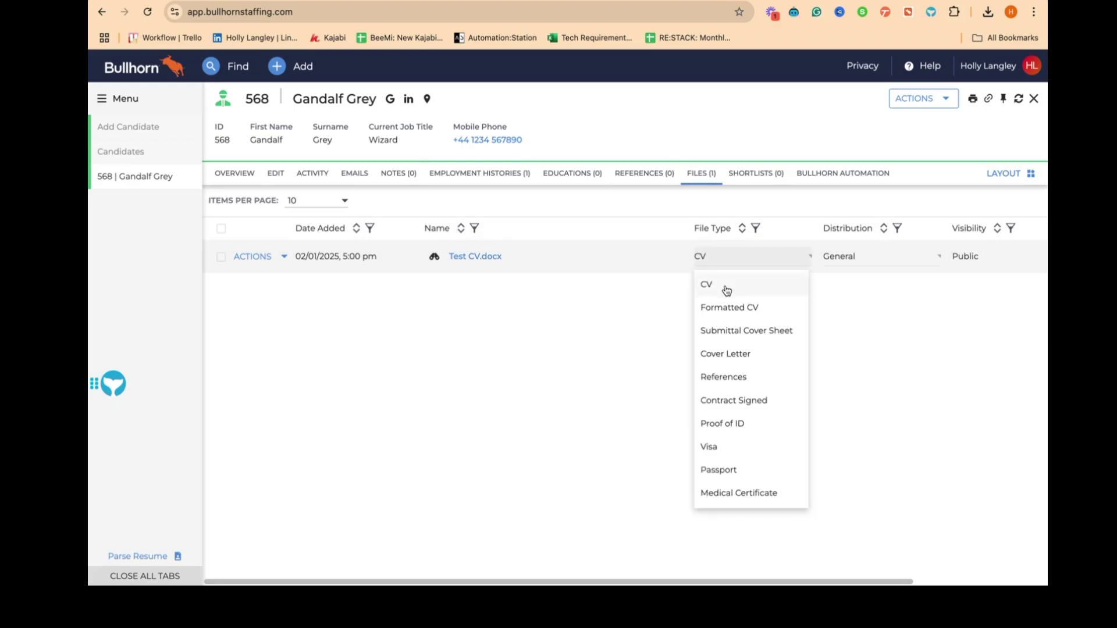
click(608, 302)
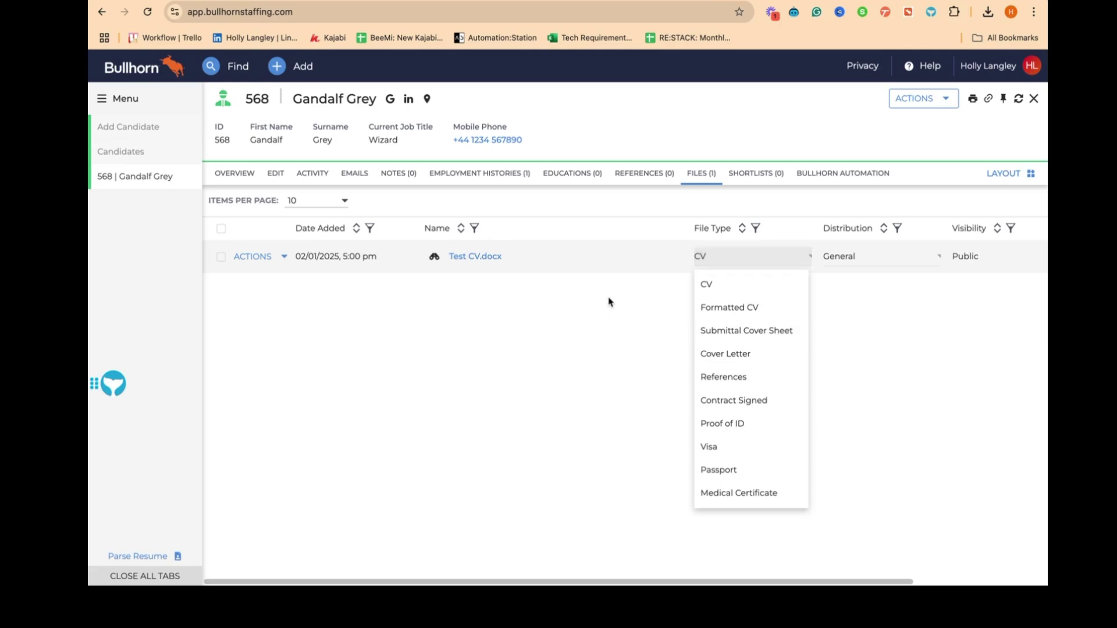
- Return to Gandalf Grey's overview and review the saved details
click(221, 176)
scroll(318, 446, down, 5)
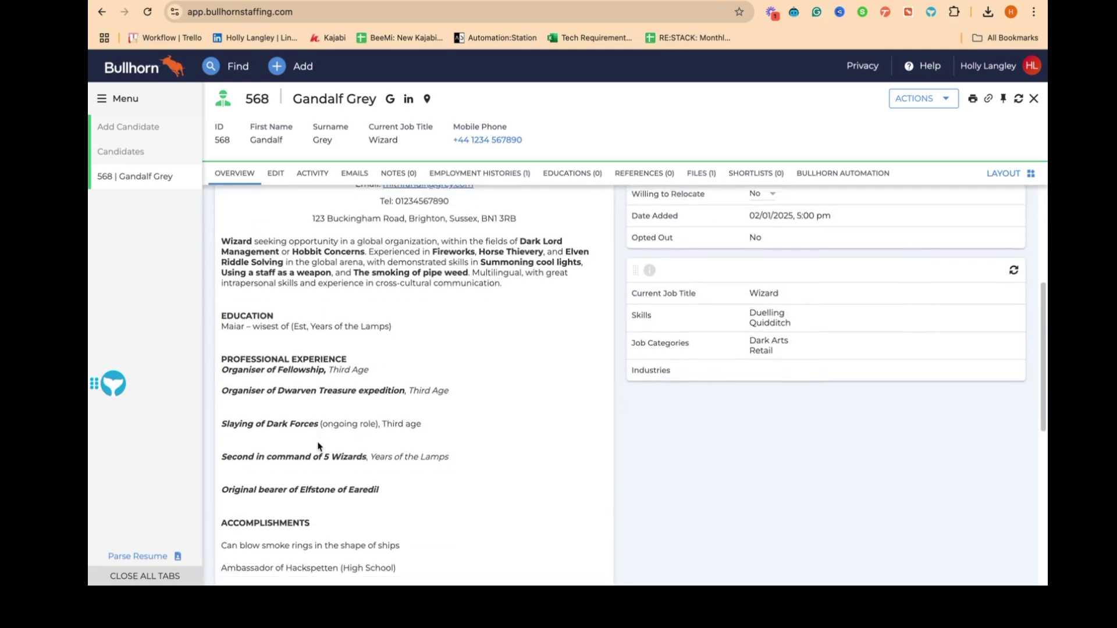
scroll(318, 446, down, 8)
scroll(318, 447, up, 12)
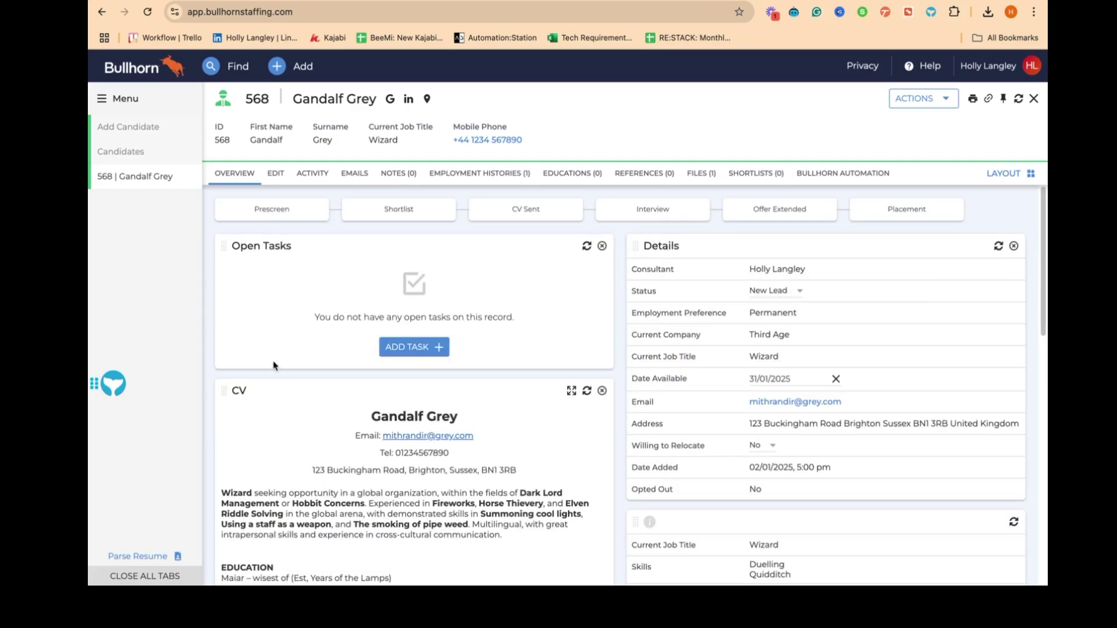
click(291, 75)
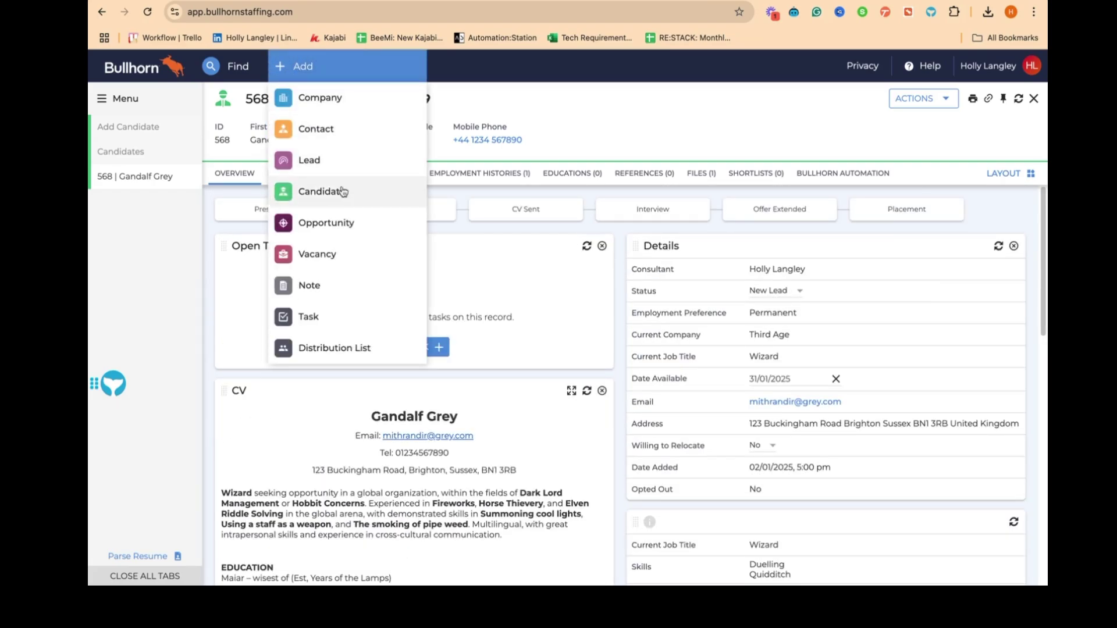
- Start a blank new candidate form, then go back to Gandalf Grey's record
click(344, 199)
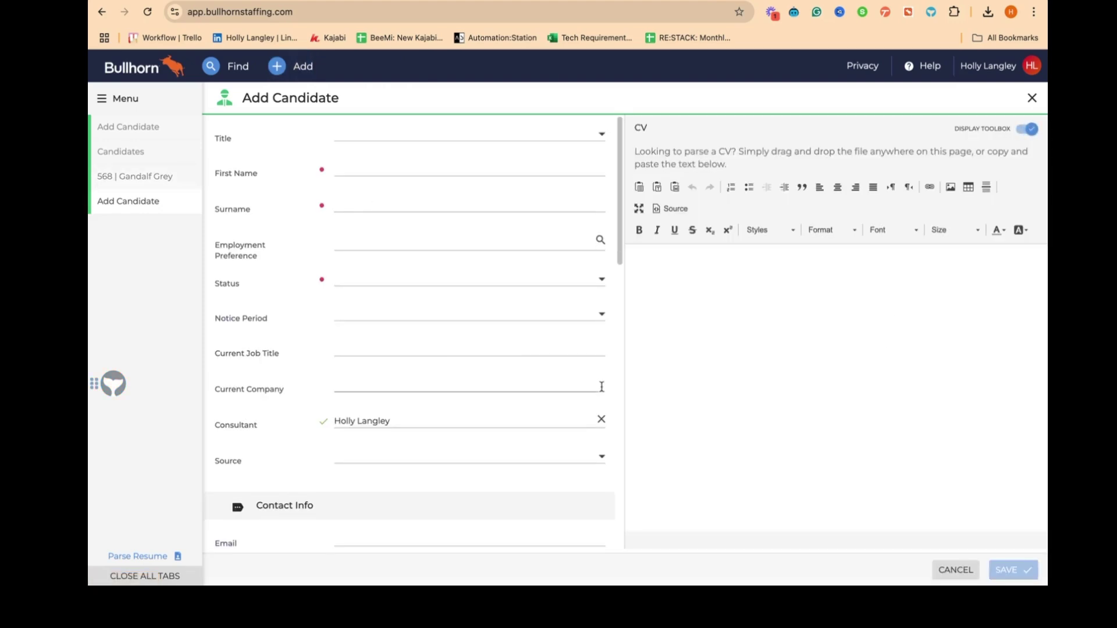
scroll(464, 362, down, 10)
scroll(465, 363, down, 5)
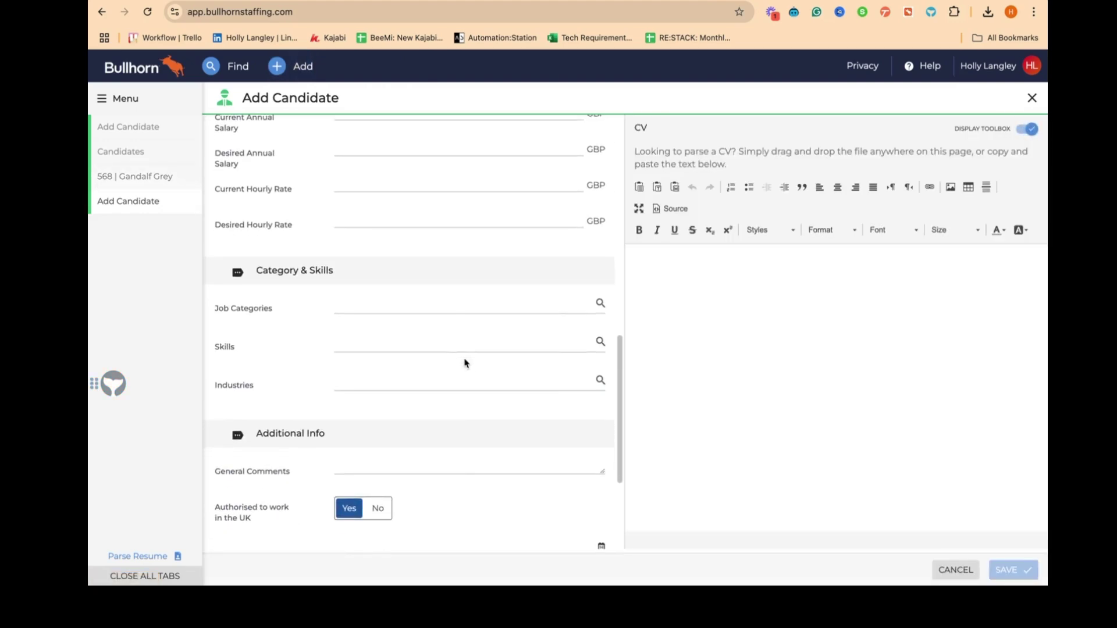
scroll(464, 363, up, 15)
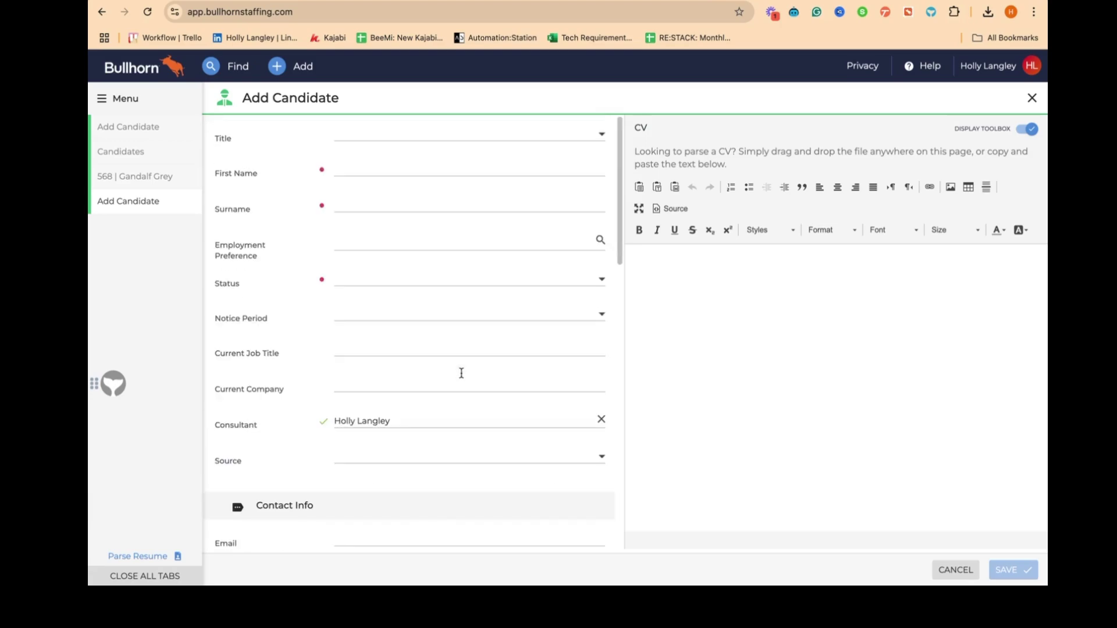
click(150, 177)
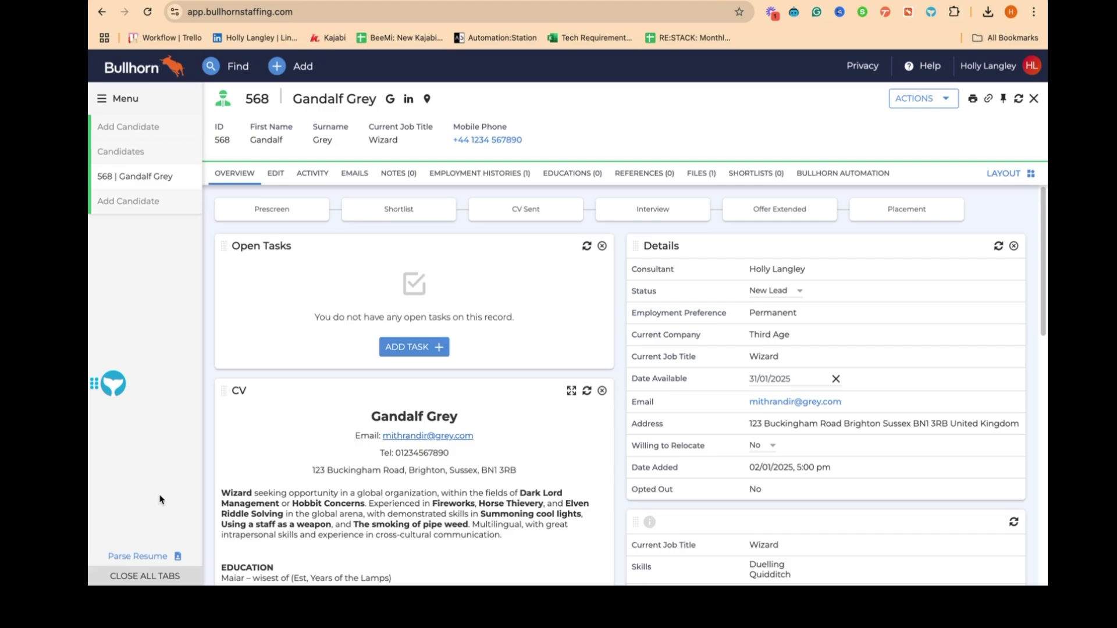
click(120, 151)
- Browse the Candidates list, checking the main menu and column choices without changes
scroll(669, 399, right, 3)
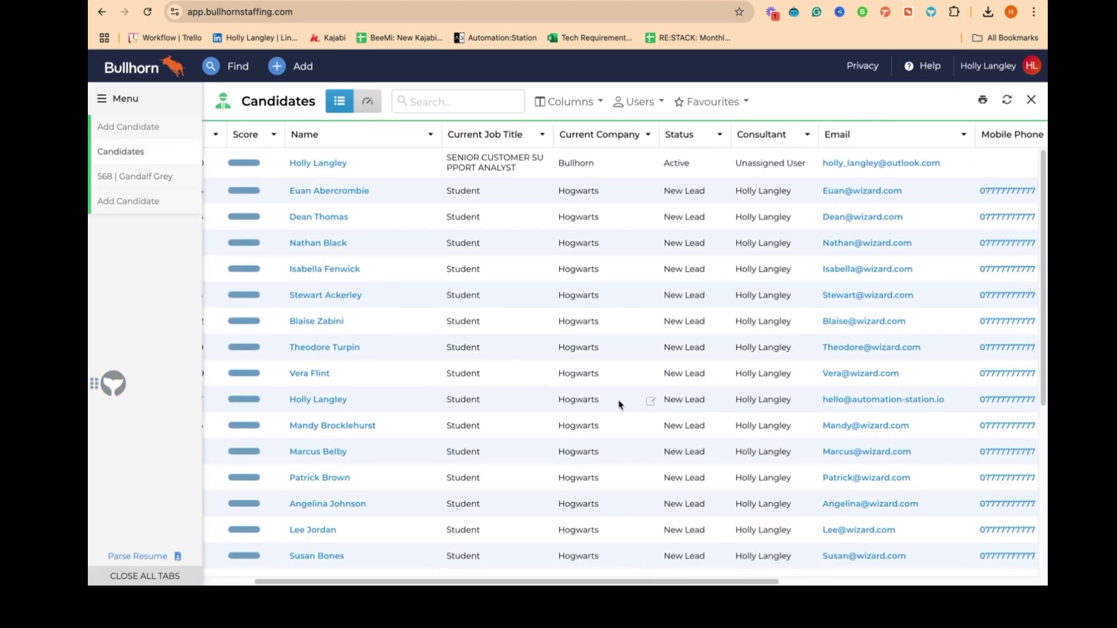
scroll(634, 401, left, 3)
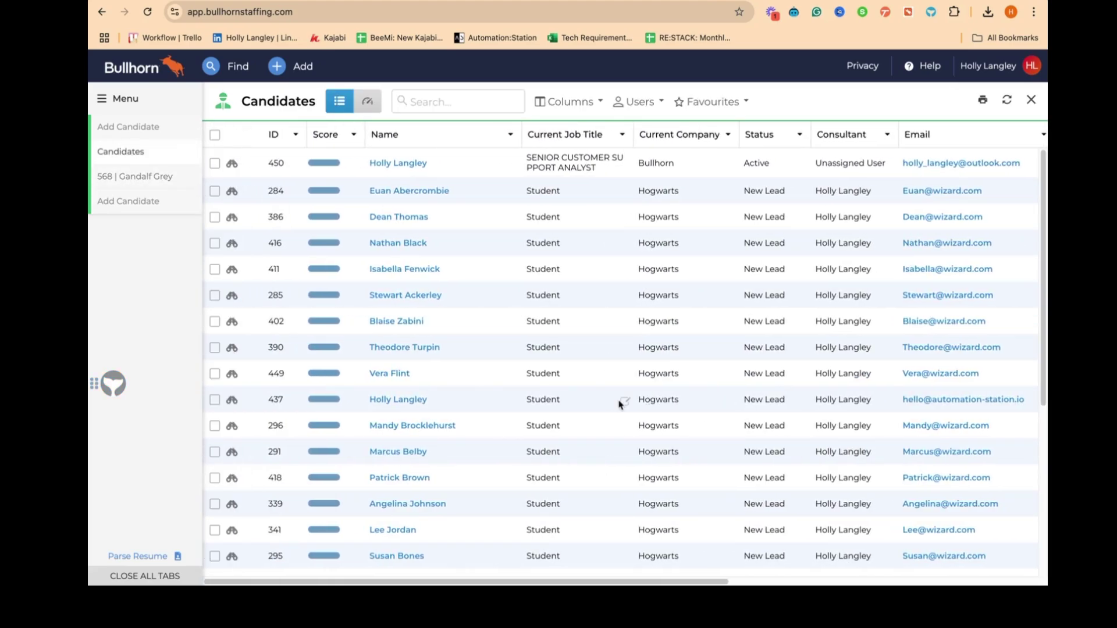
click(136, 110)
click(820, 93)
click(568, 107)
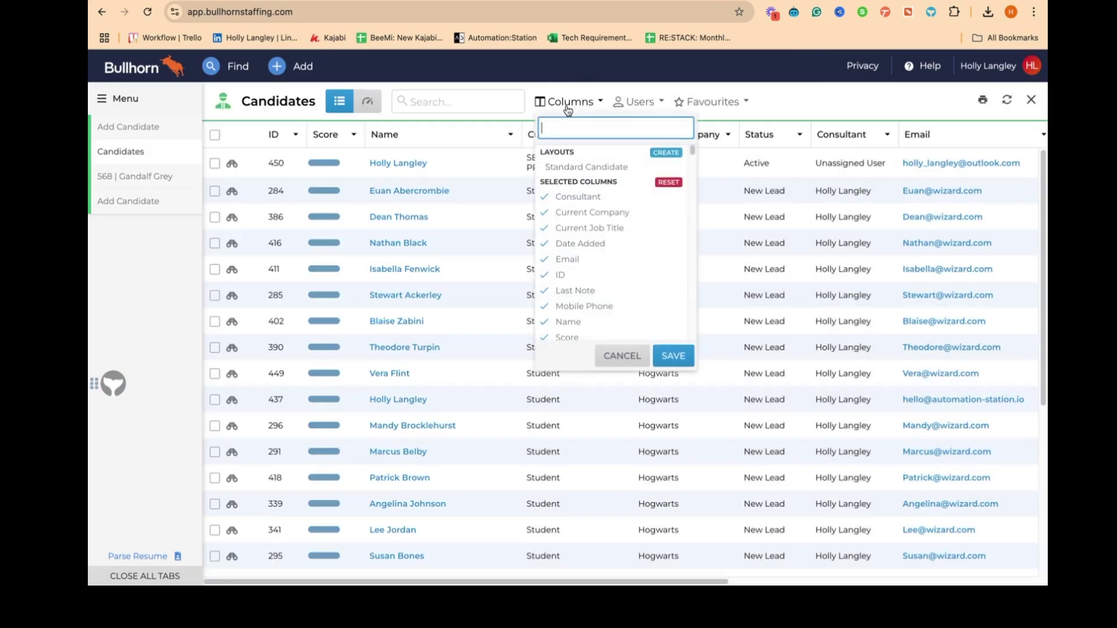
click(569, 103)
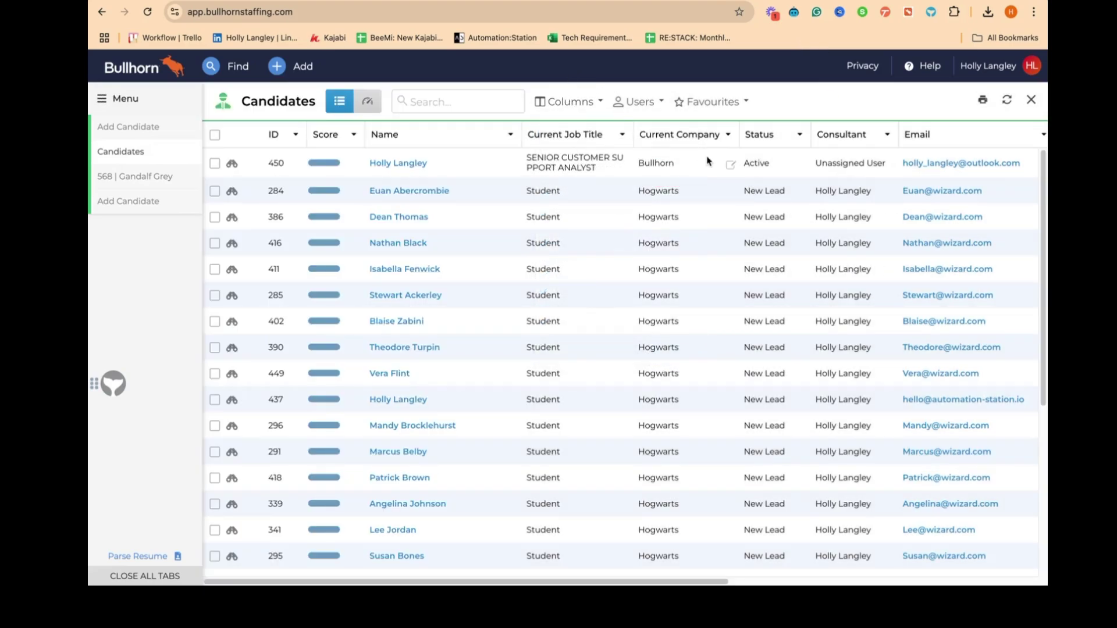
scroll(747, 242, right, 3)
scroll(855, 242, left, 3)
scroll(766, 291, down, 5)
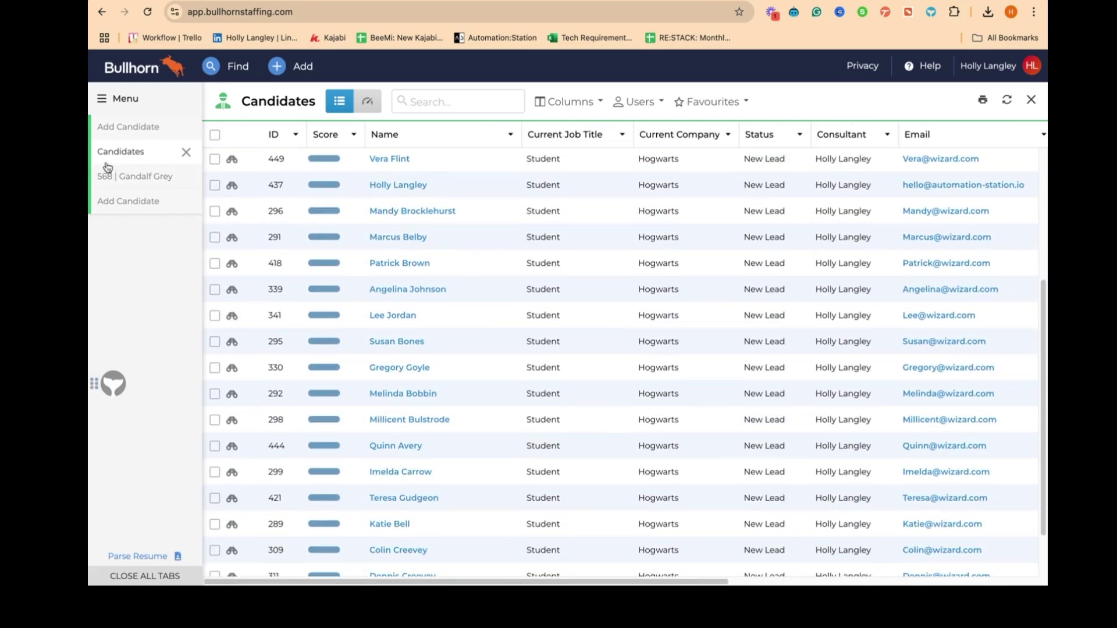
- Return to the blank Add Candidate form and highlight its Title and Employment Preference labels
click(114, 214)
scroll(379, 268, down, 2)
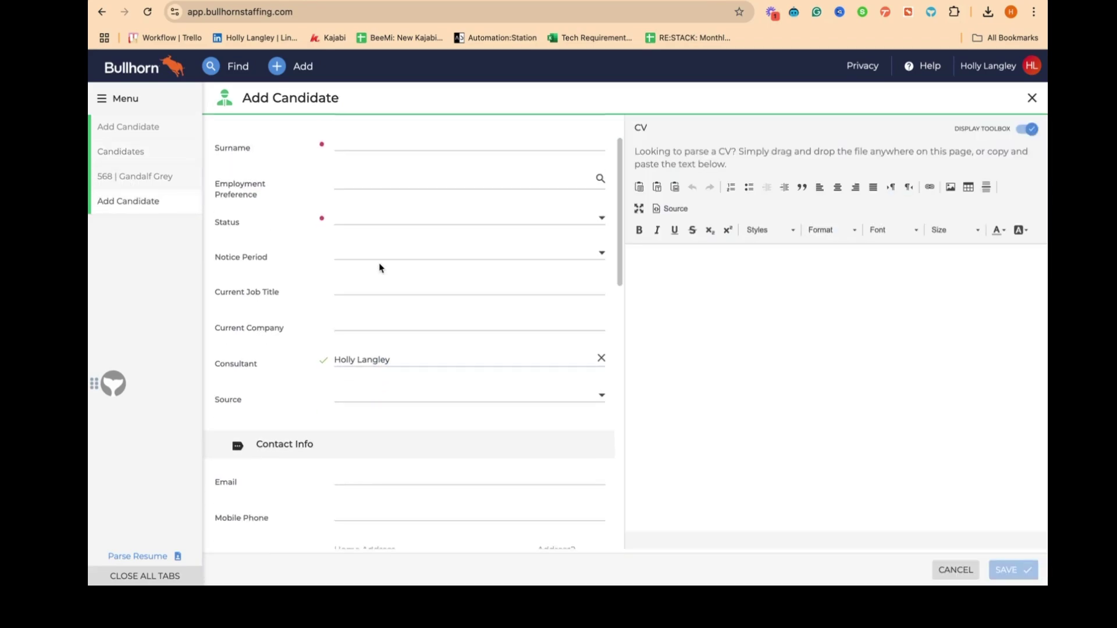
scroll(379, 267, up, 2)
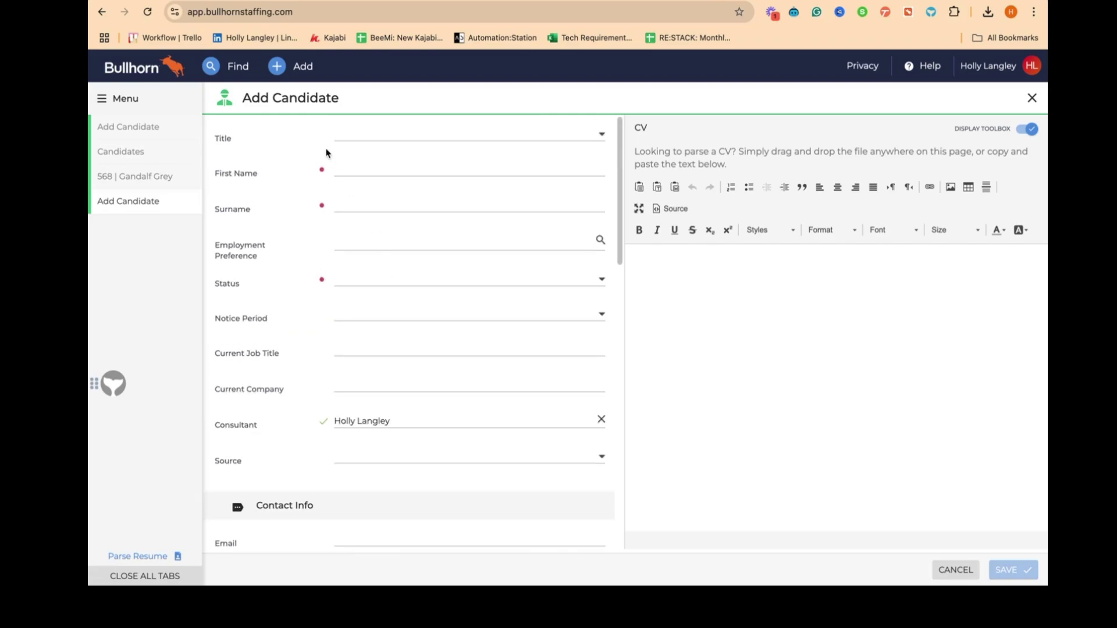
drag(214, 138, 243, 144)
drag(213, 245, 301, 271)
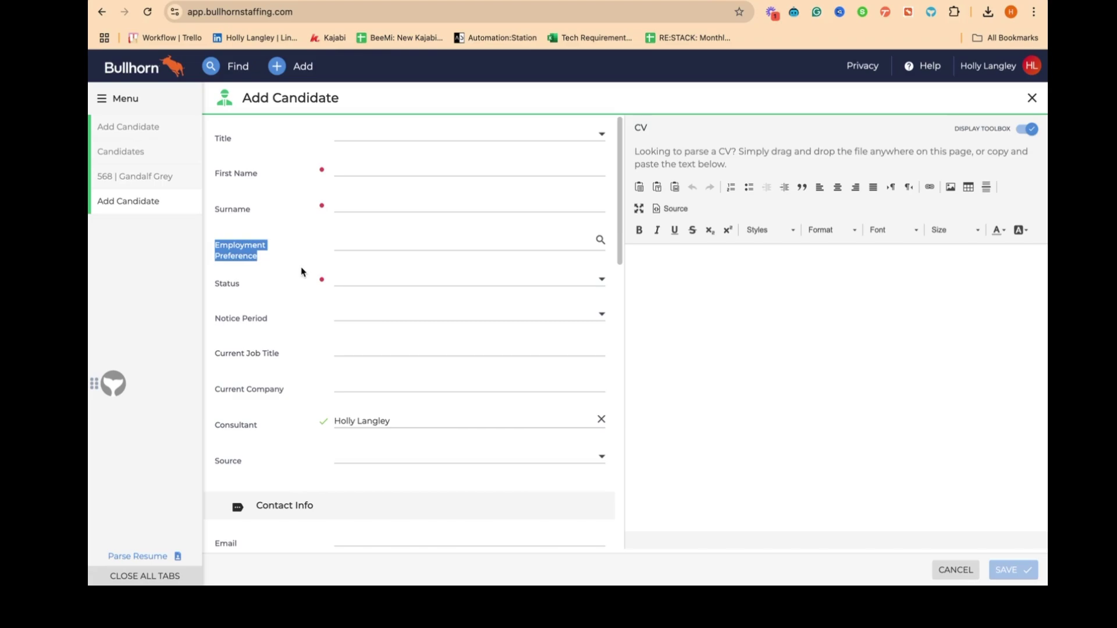
click(301, 271)
scroll(277, 349, down, 5)
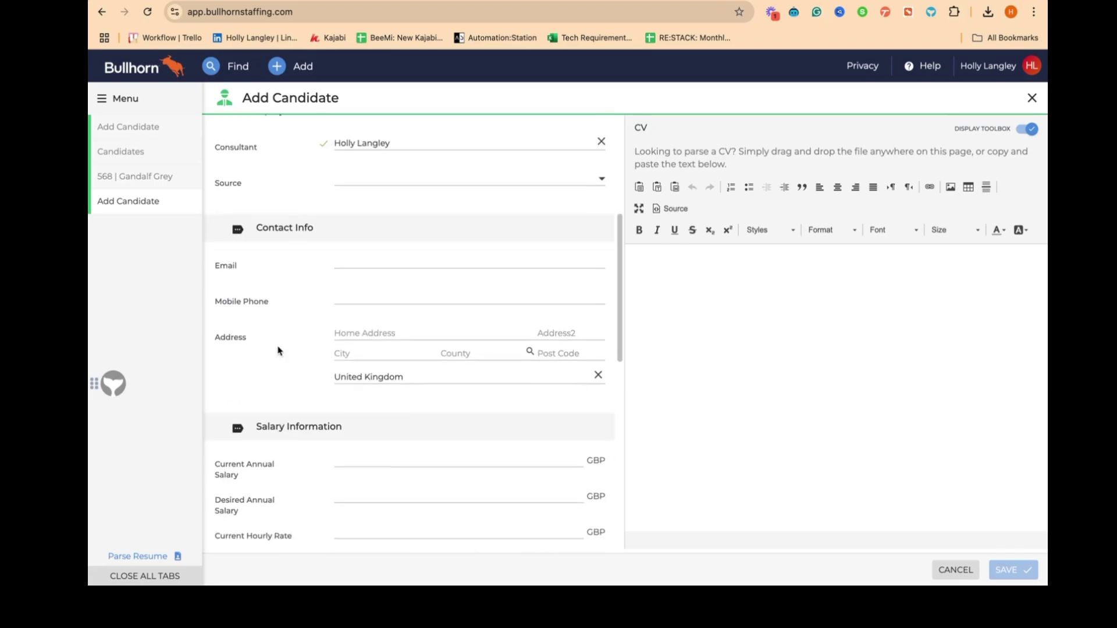